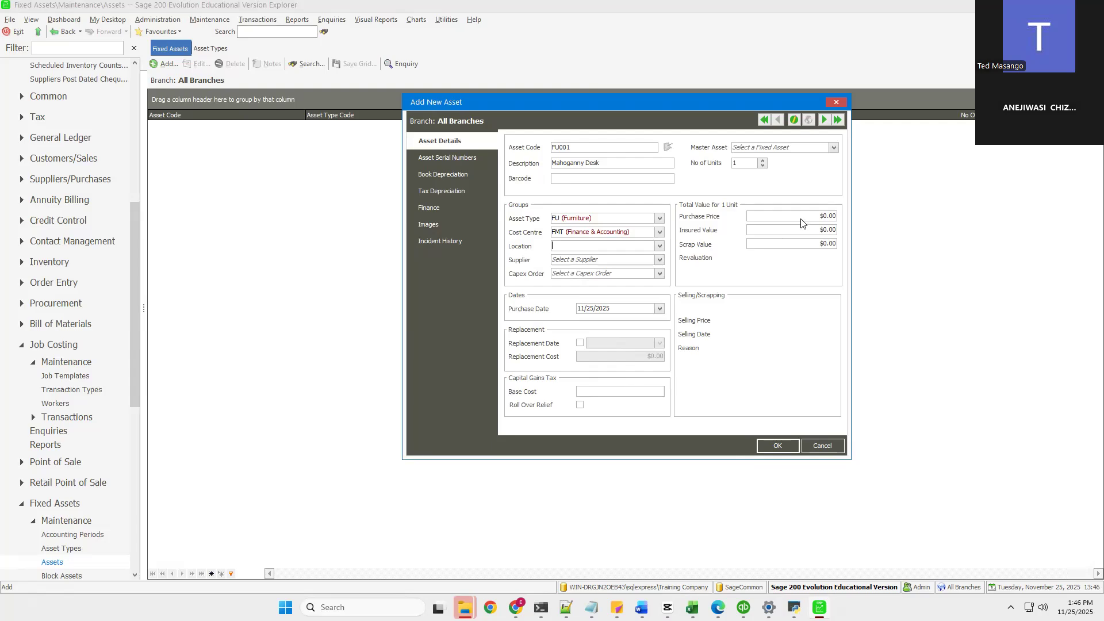
Step: Set the Mahogany Desk asset's purchase price to 700 and save the asset to reach its serial numbers
left_click(451, 158)
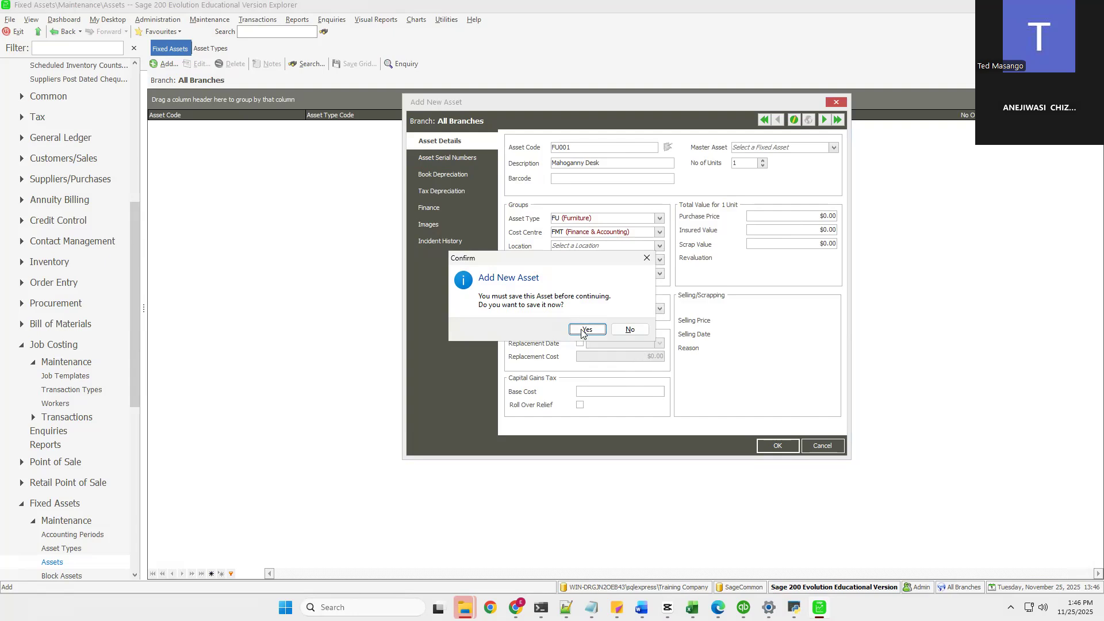
left_click(582, 331)
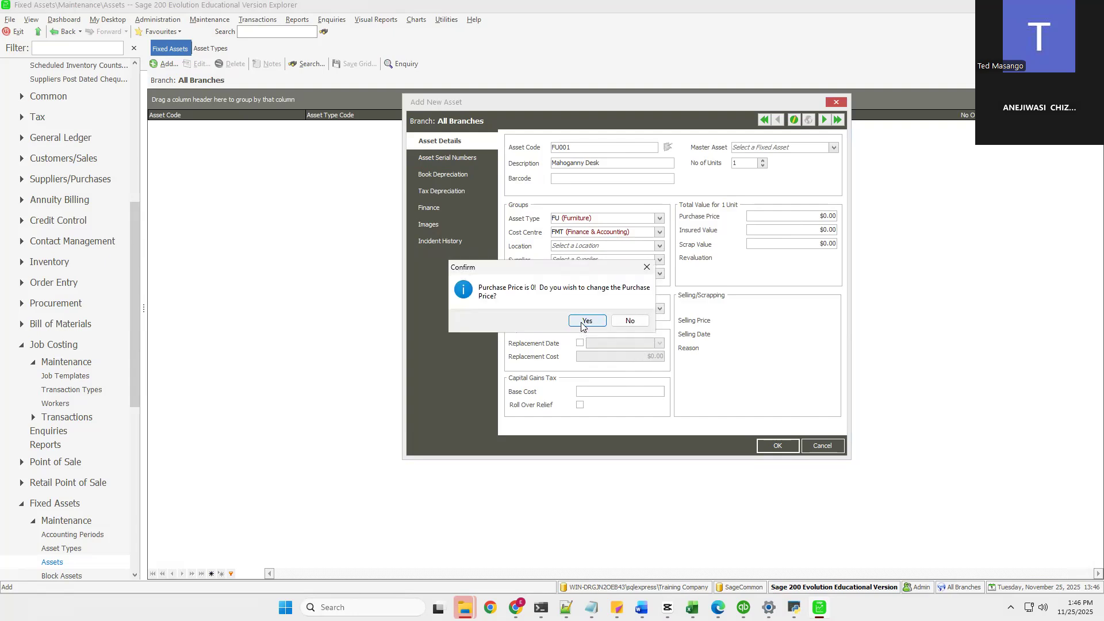
left_click(582, 325)
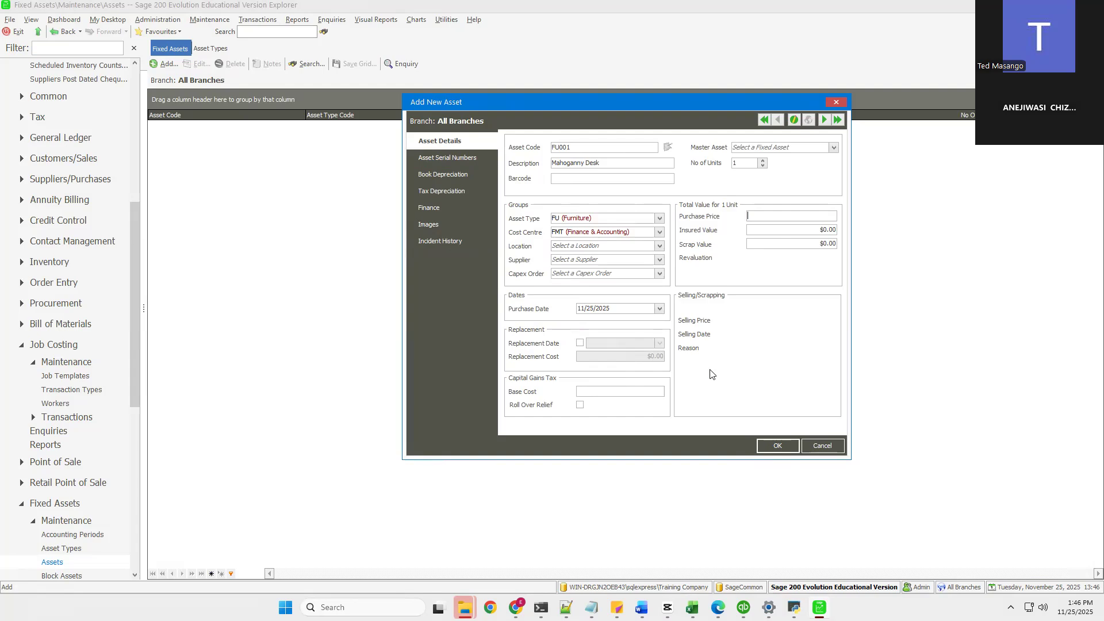
type("700")
left_click(455, 157)
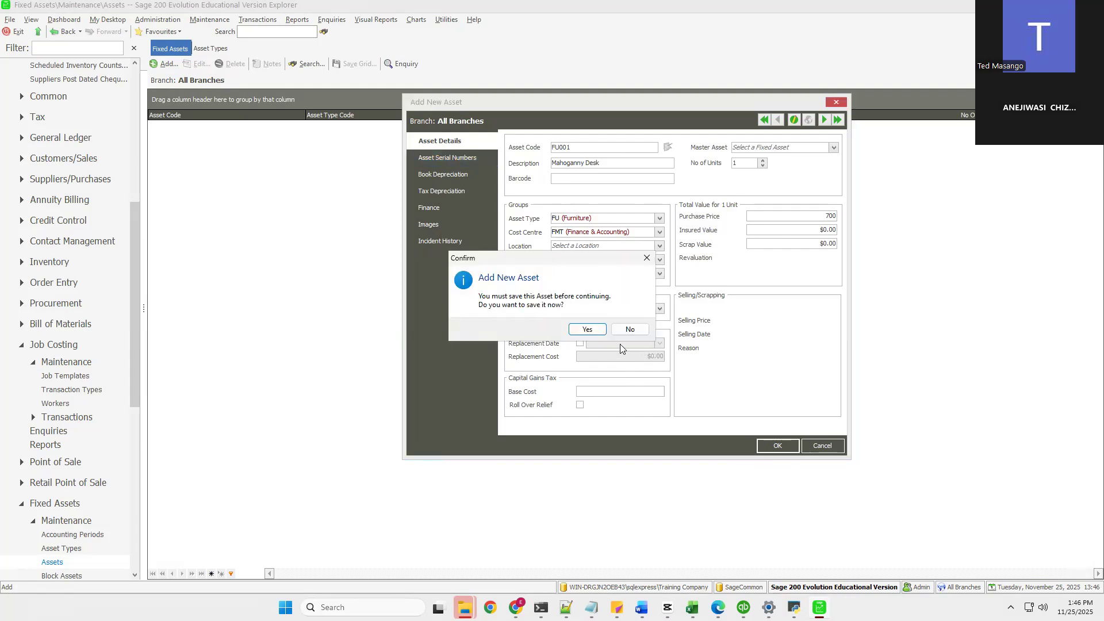
left_click(586, 331)
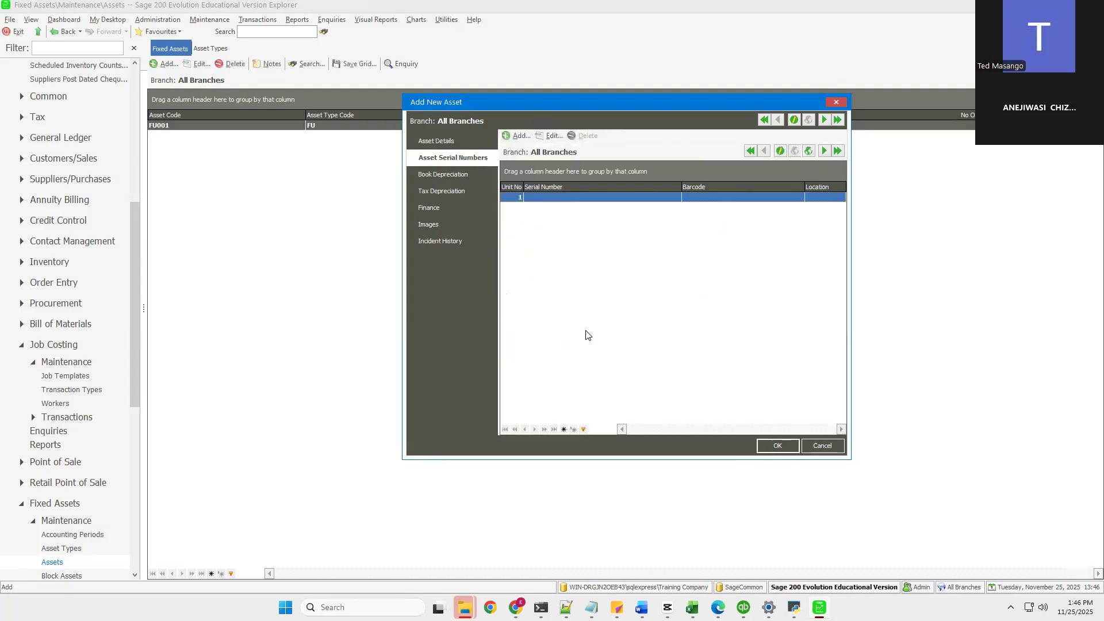
Step: Enter serial number 455 for unit 1 of the asset, leaving the location empty
double_click(533, 202)
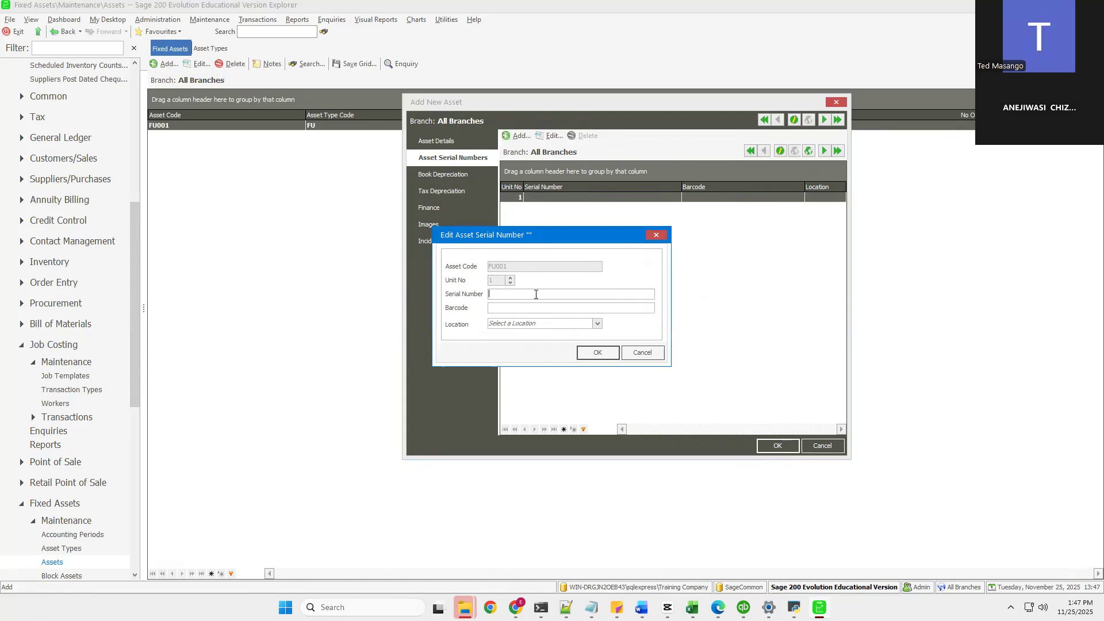
left_click(598, 323)
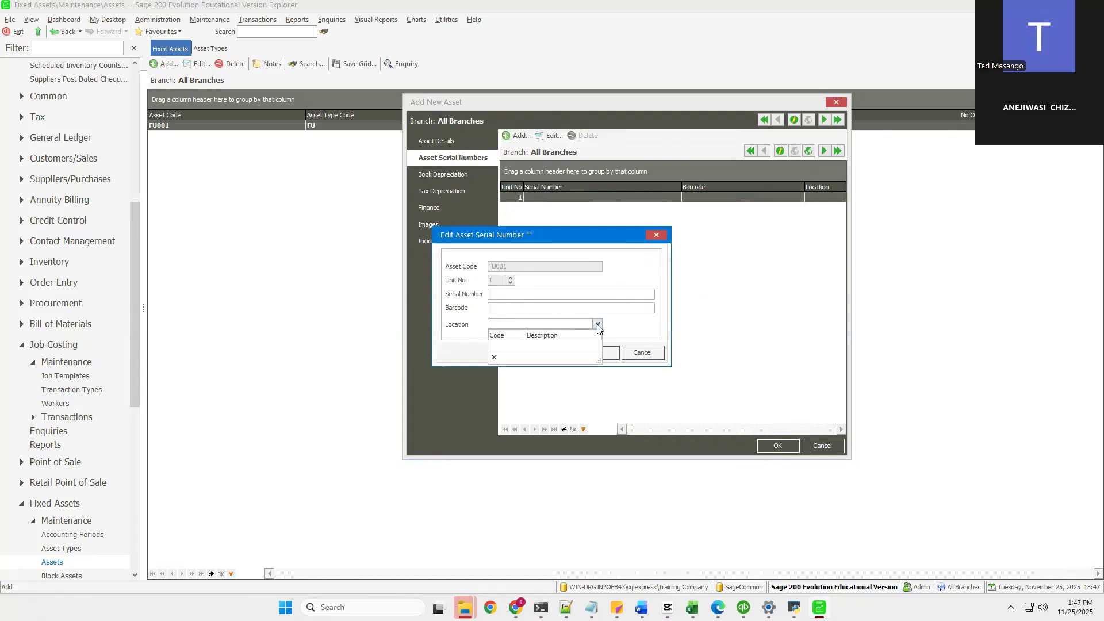
left_click(597, 325)
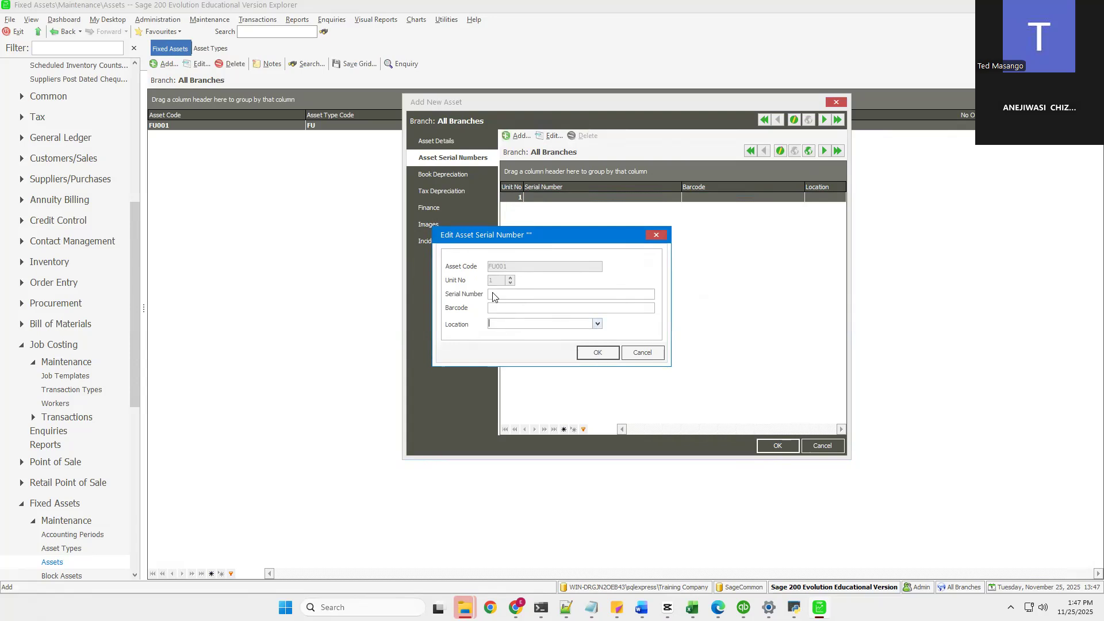
key("alt+Down")
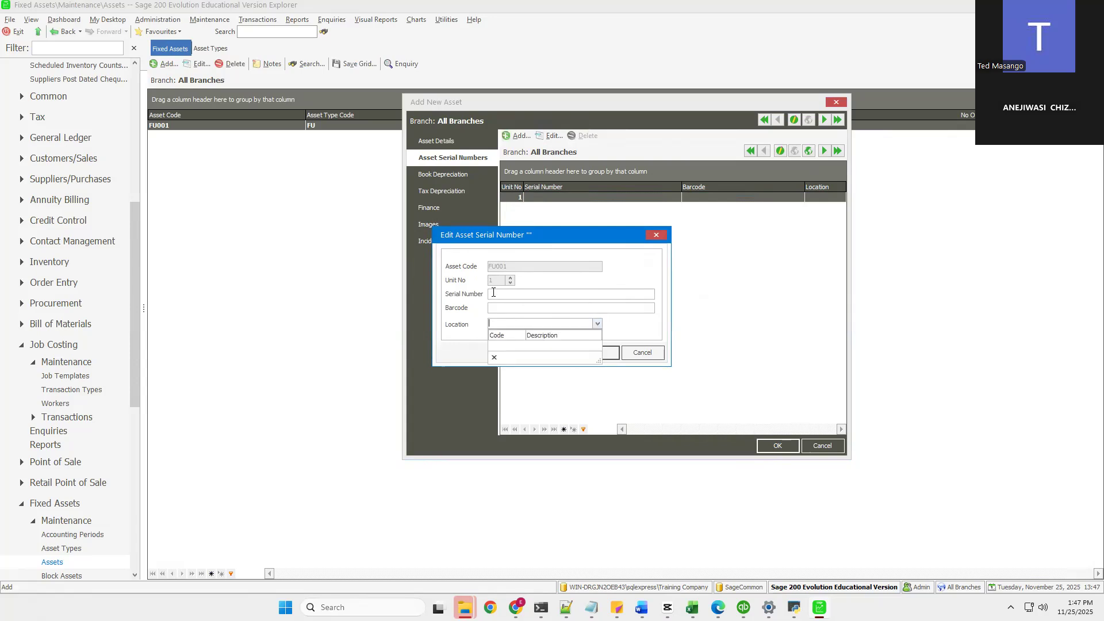
left_click(493, 293)
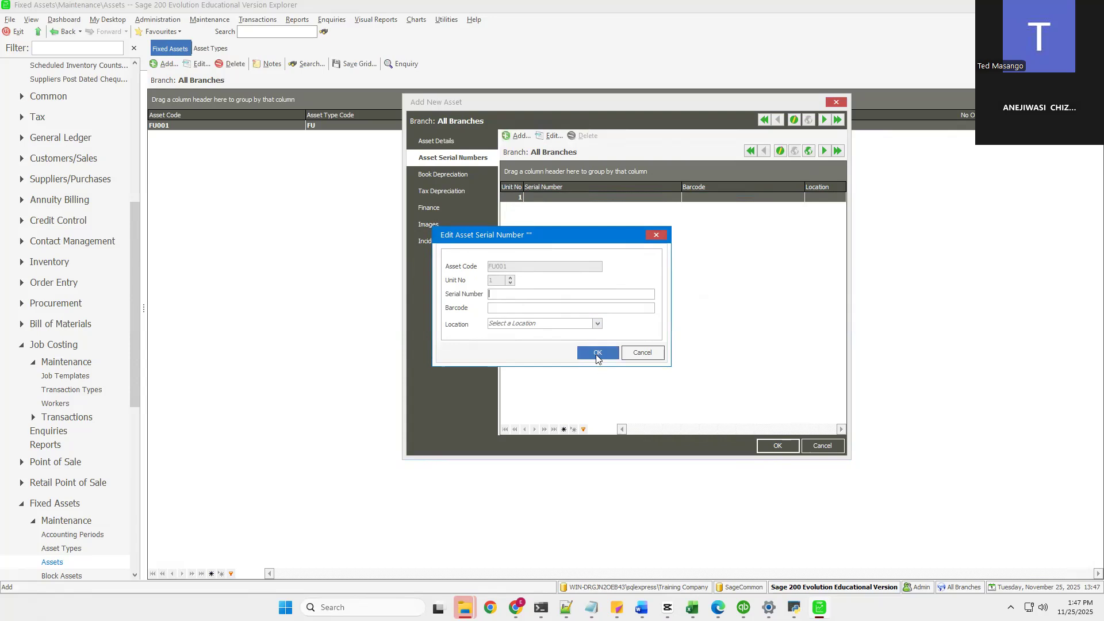
type("455")
left_click(596, 355)
Step: Review the asset's book depreciation, tax depreciation, finance, images and incident history pages
left_click(440, 174)
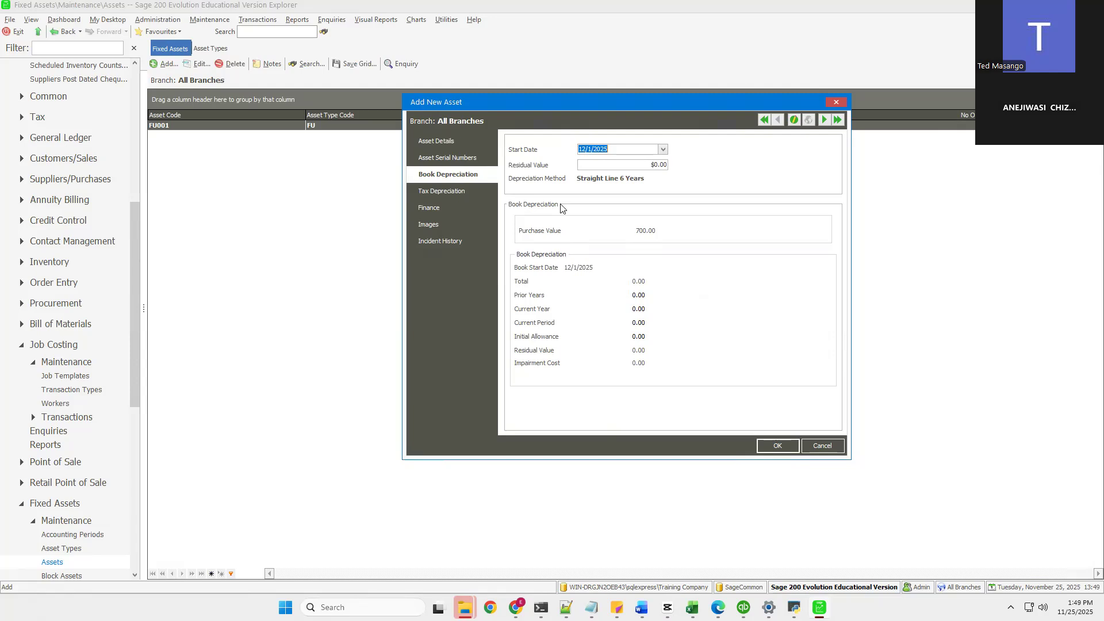
left_click(464, 192)
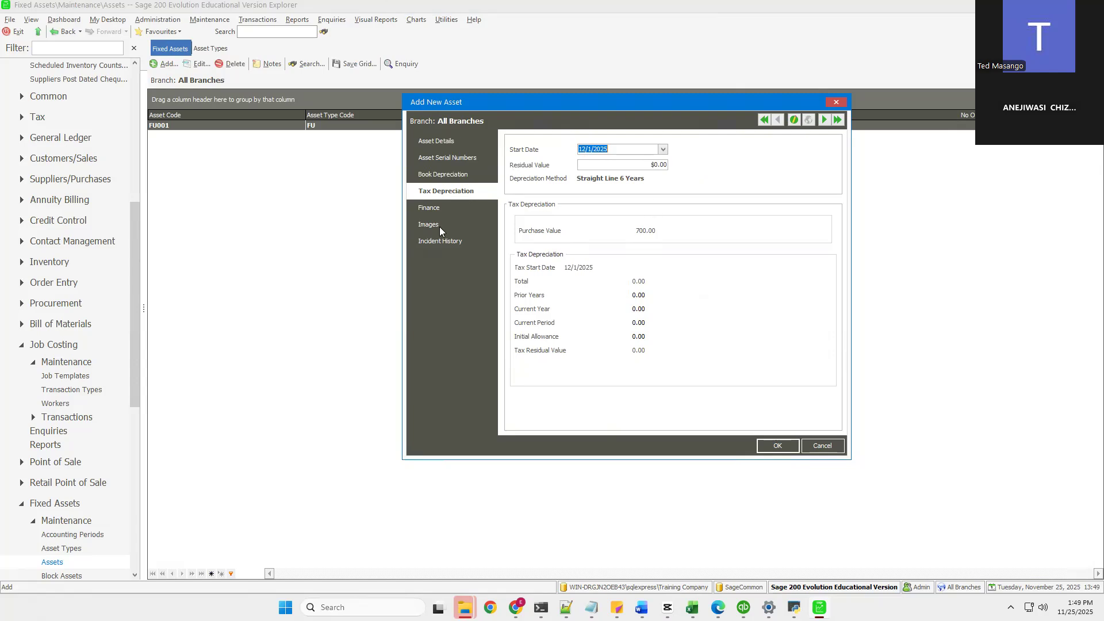
left_click(433, 175)
left_click(443, 175)
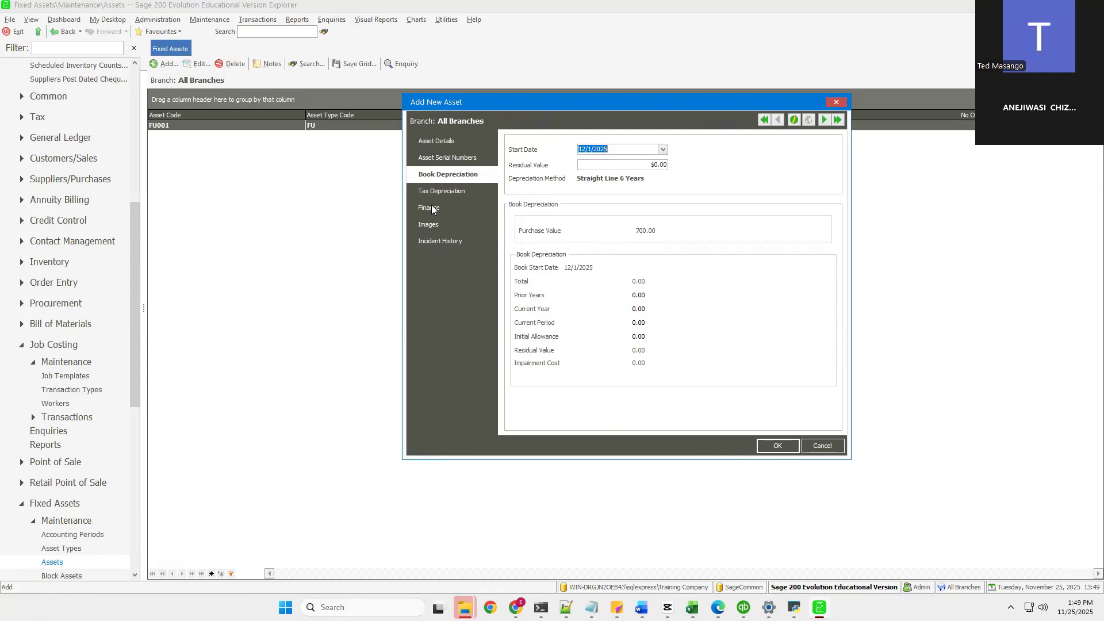
left_click(434, 210)
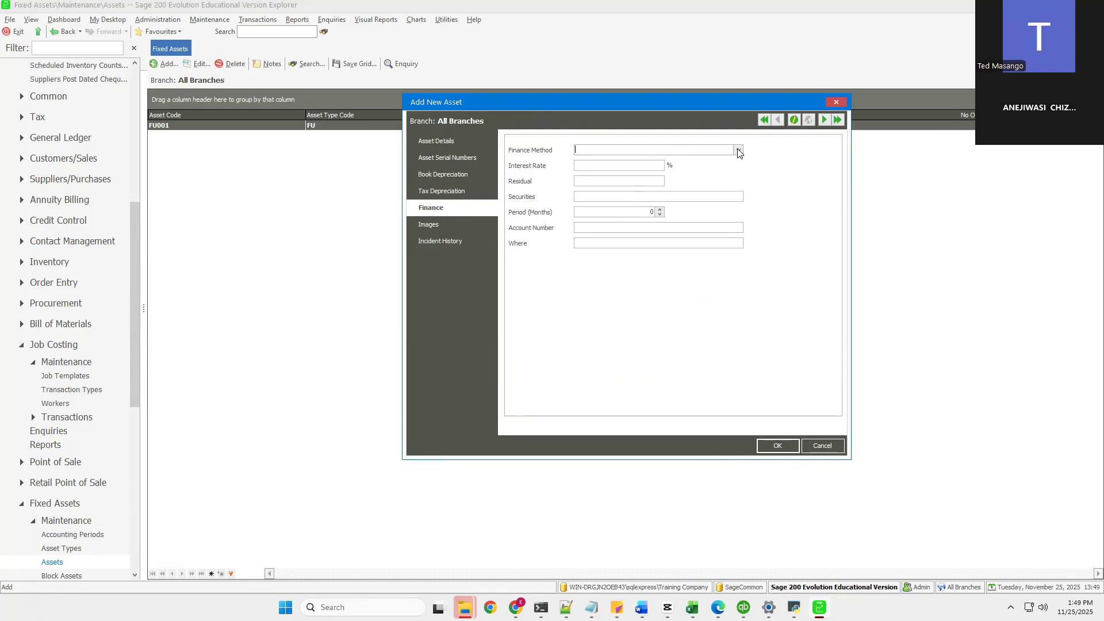
left_click(739, 151)
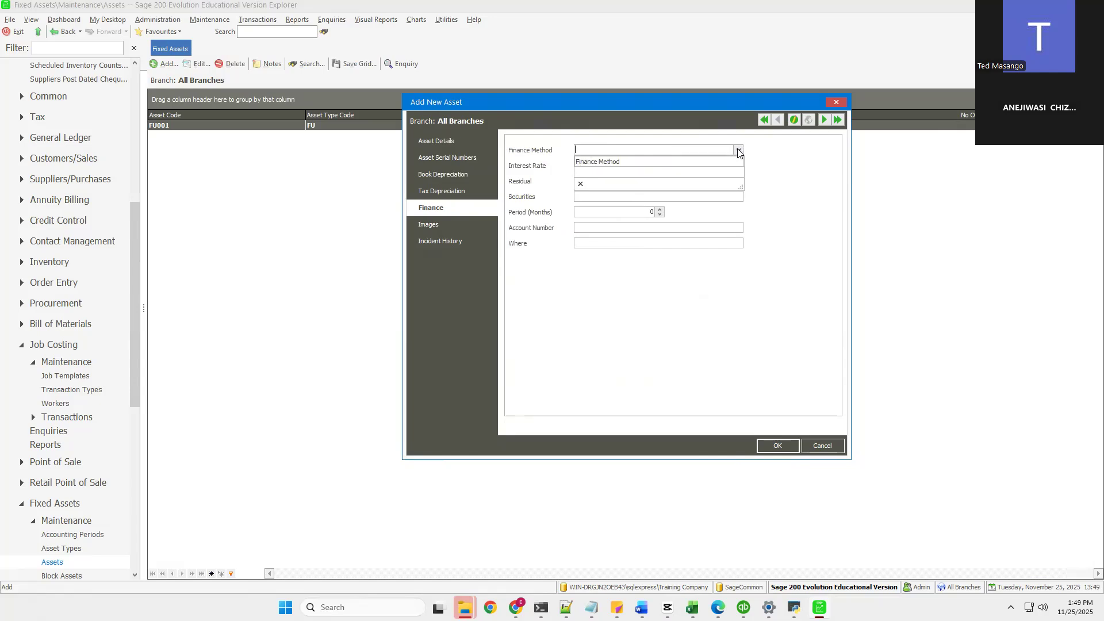
left_click(739, 151)
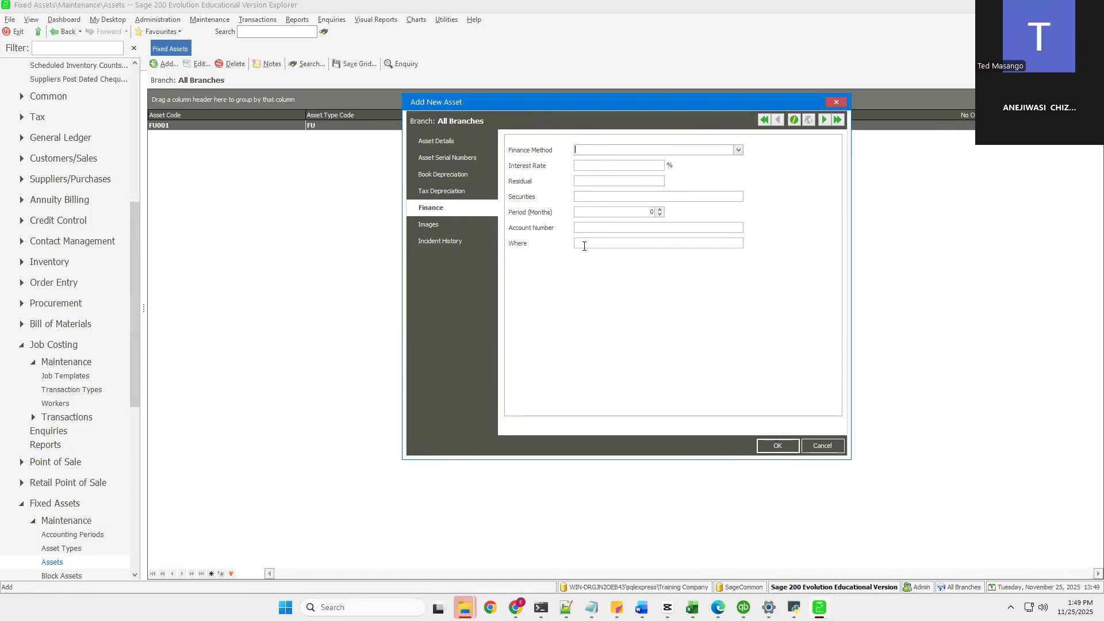
left_click(422, 225)
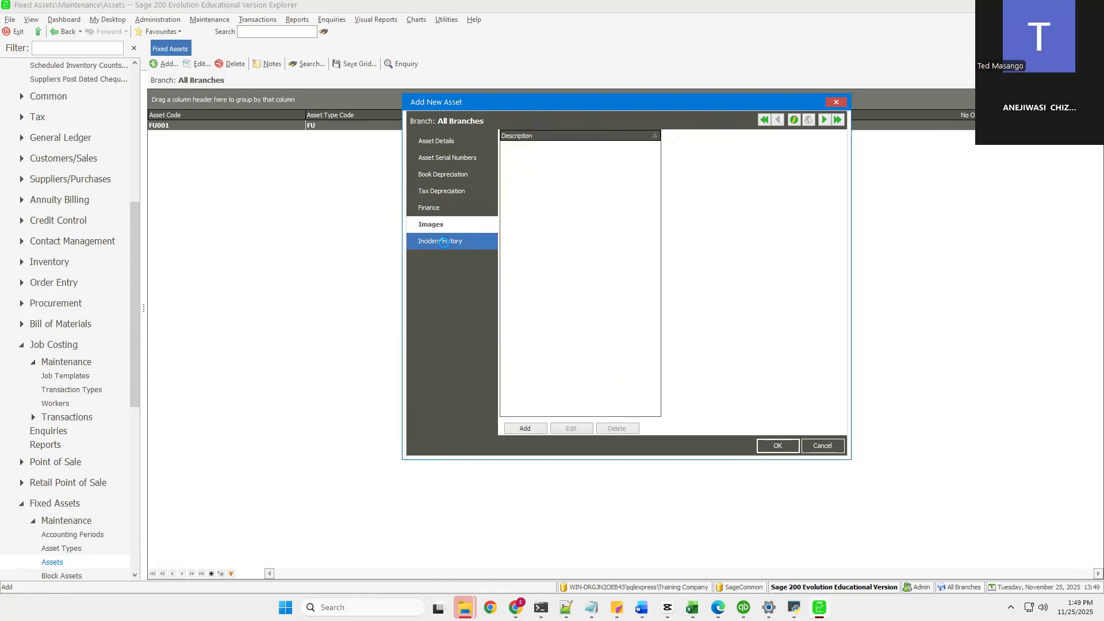
left_click(444, 243)
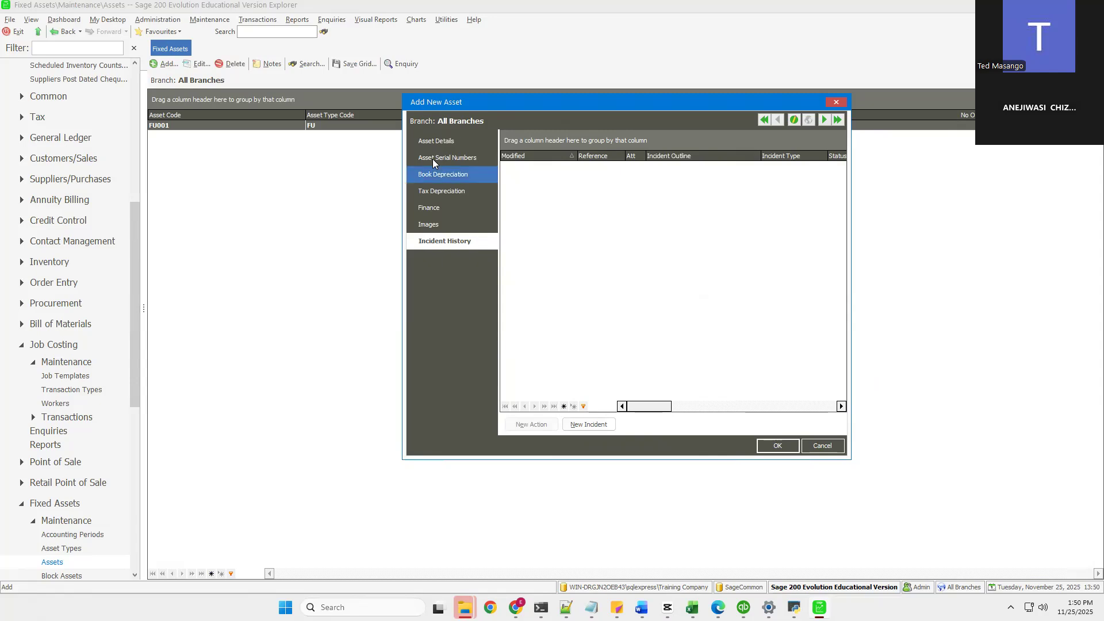
Step: Return to the asset details and save the new Mahogany Desk asset
left_click(434, 143)
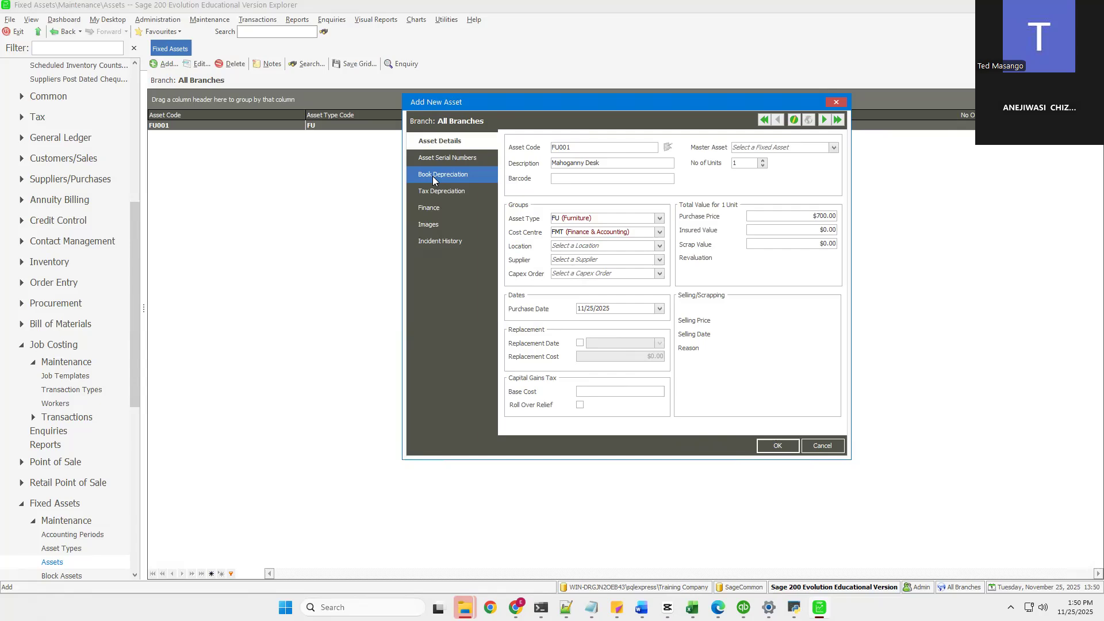
left_click(777, 446)
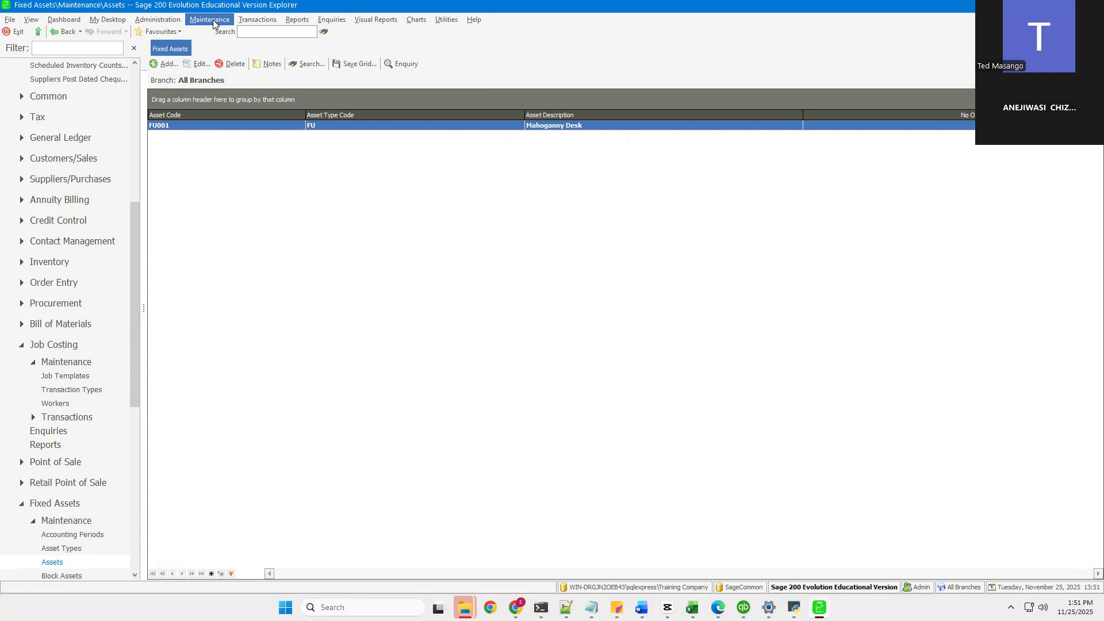
Step: Open Block Assets maintenance and its new asset block form, then cancel the form
left_click(213, 21)
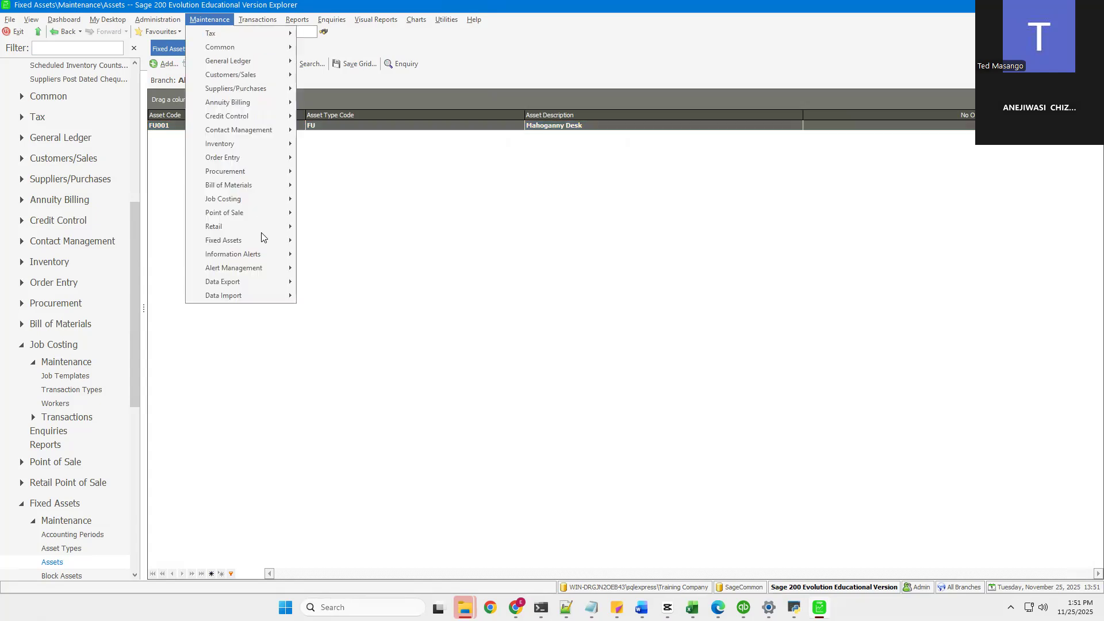
mouse_move(276, 240)
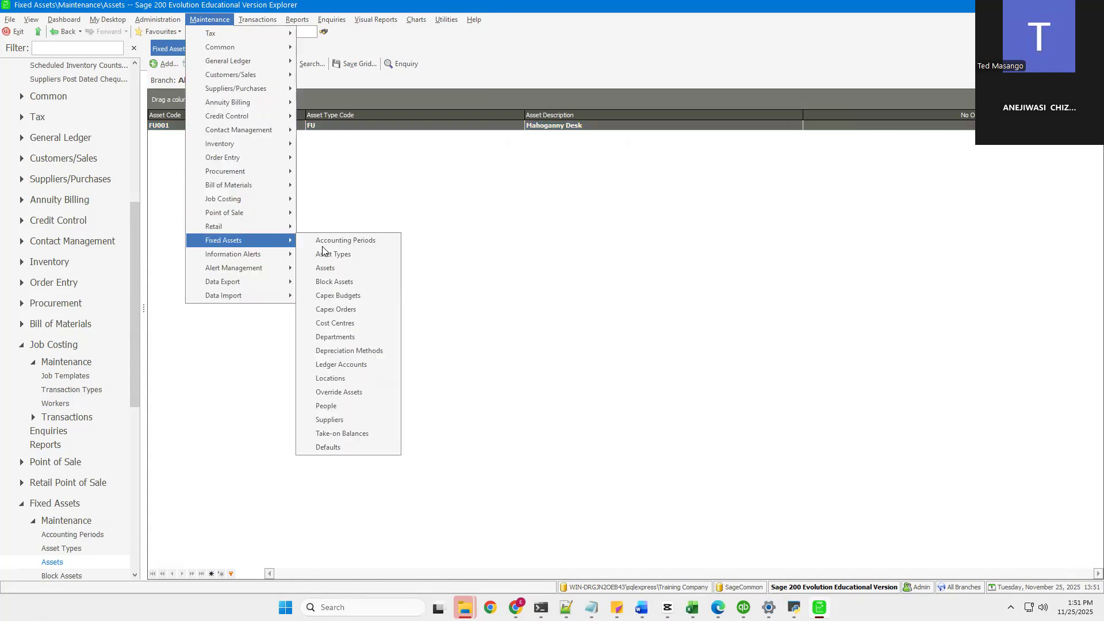
left_click(331, 283)
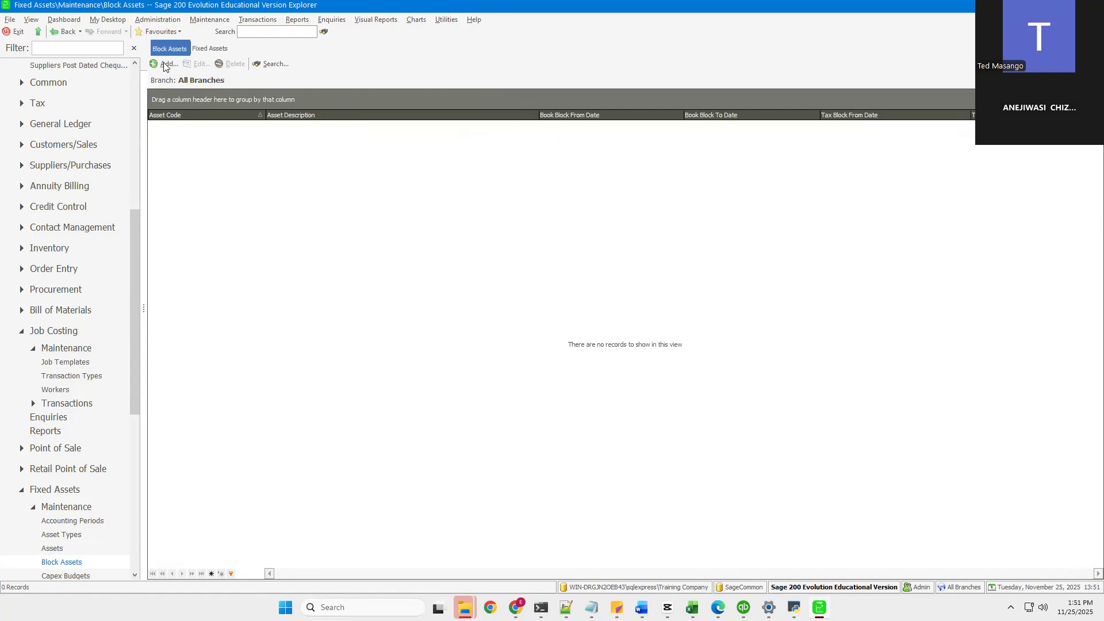
left_click(165, 62)
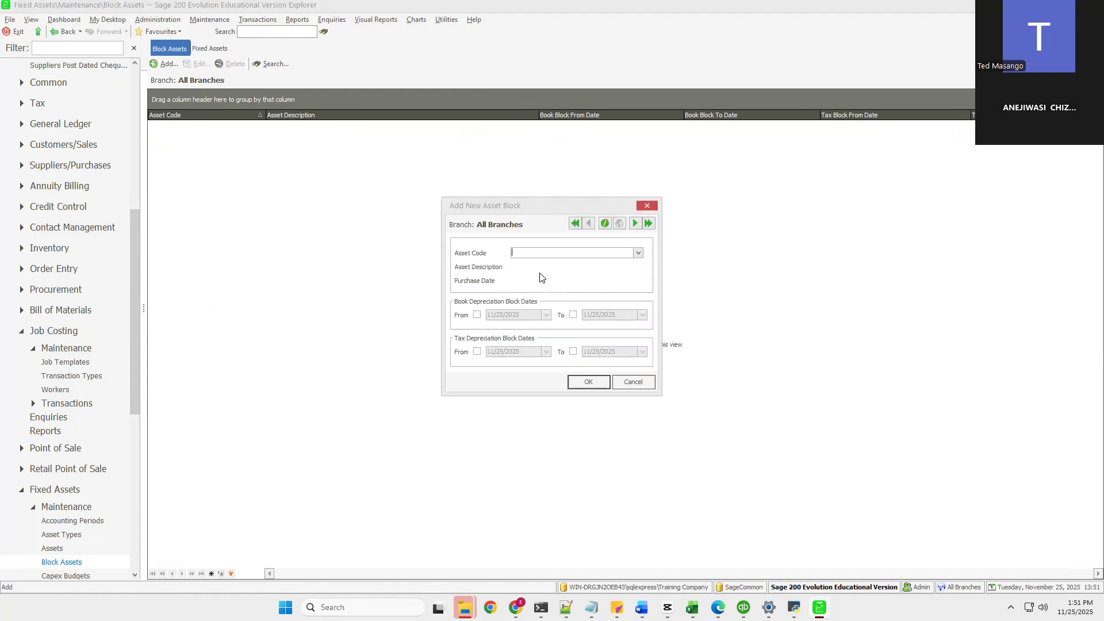
left_click(585, 280)
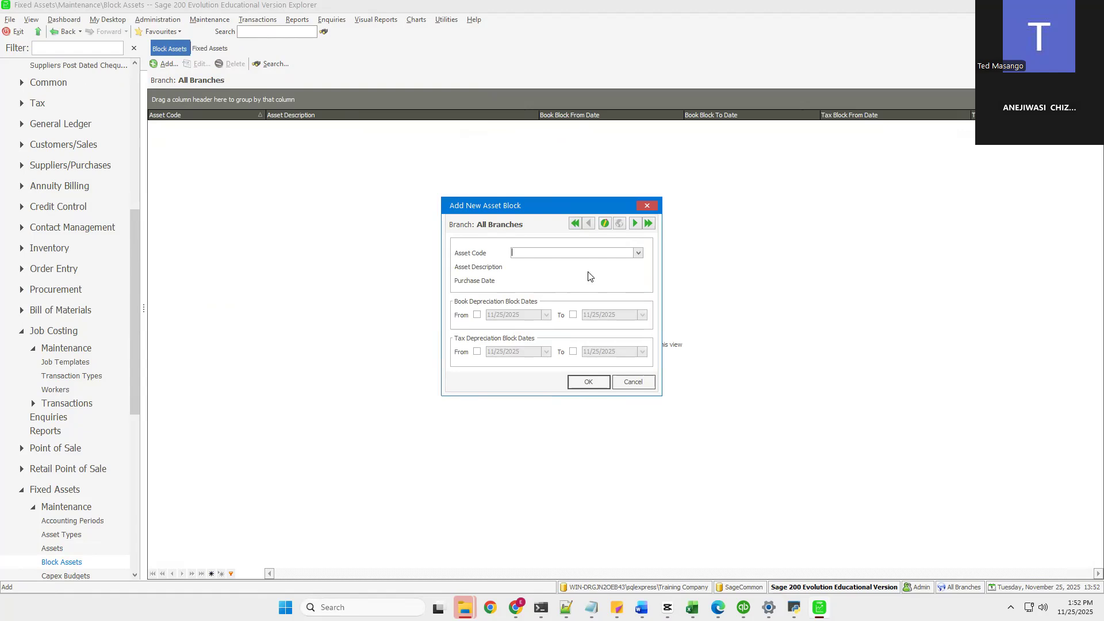
left_click(631, 382)
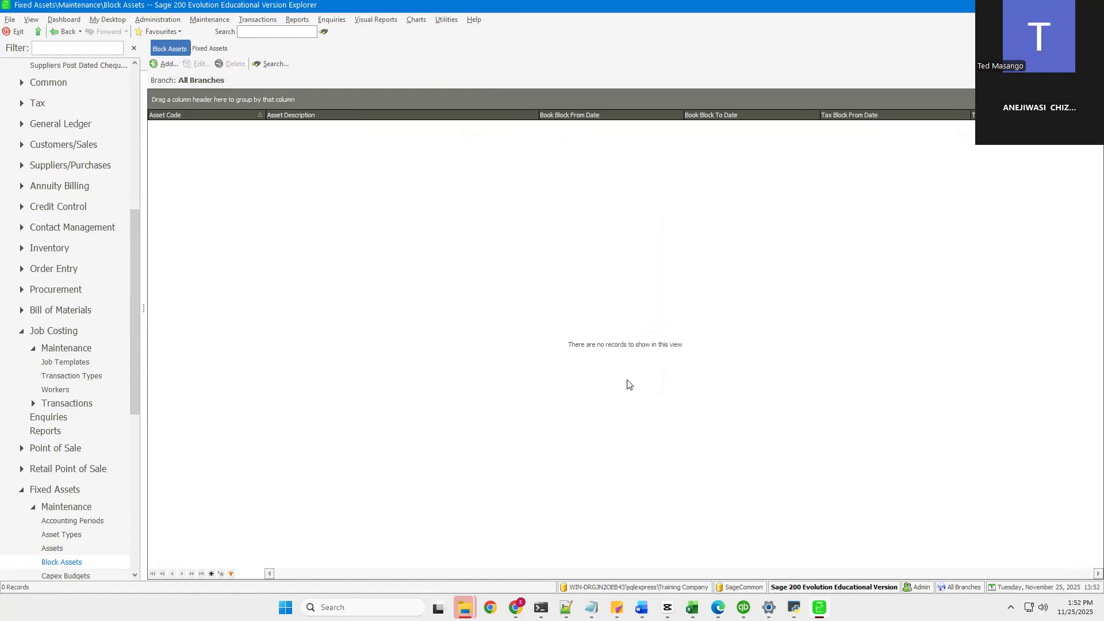
Step: Open Capex Budgets maintenance, start a new budget and set its description to Computer Equipment
left_click(211, 22)
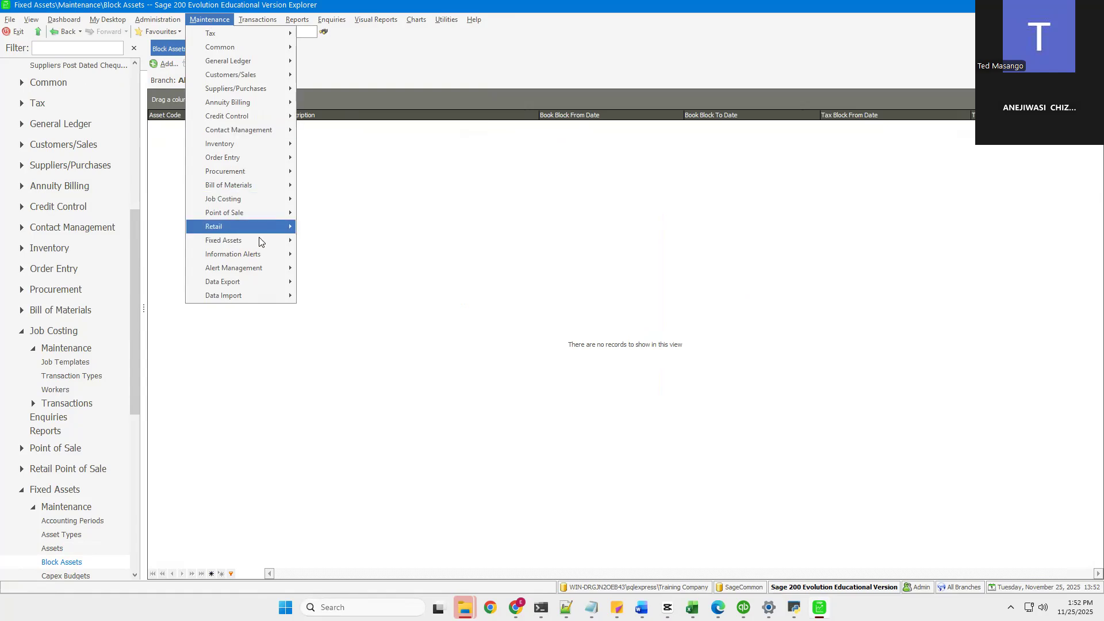
mouse_move(261, 241)
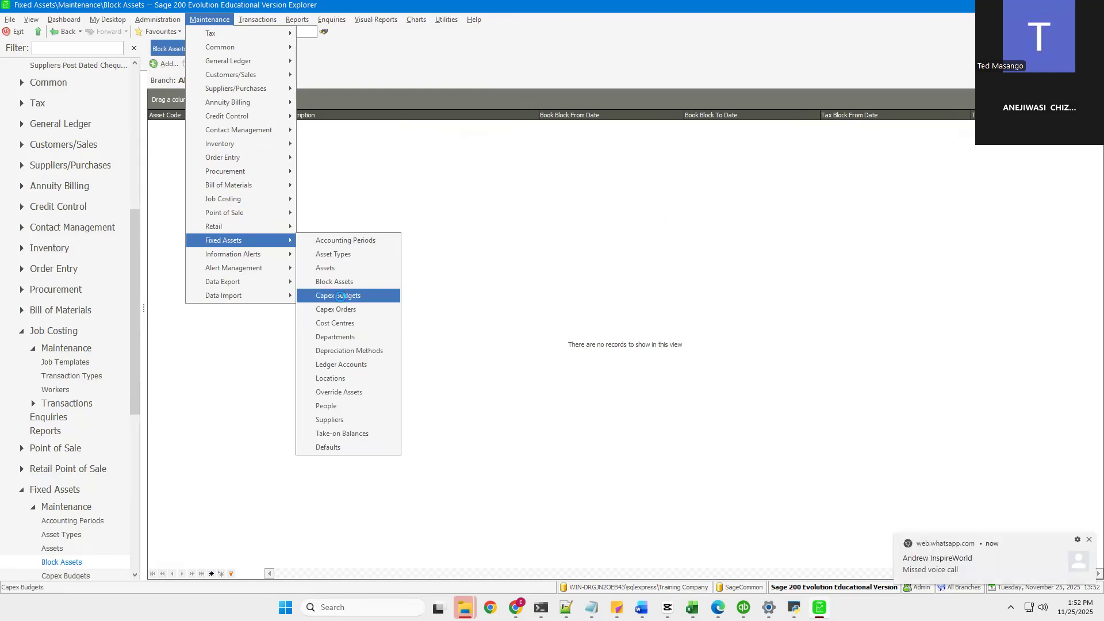
left_click(341, 296)
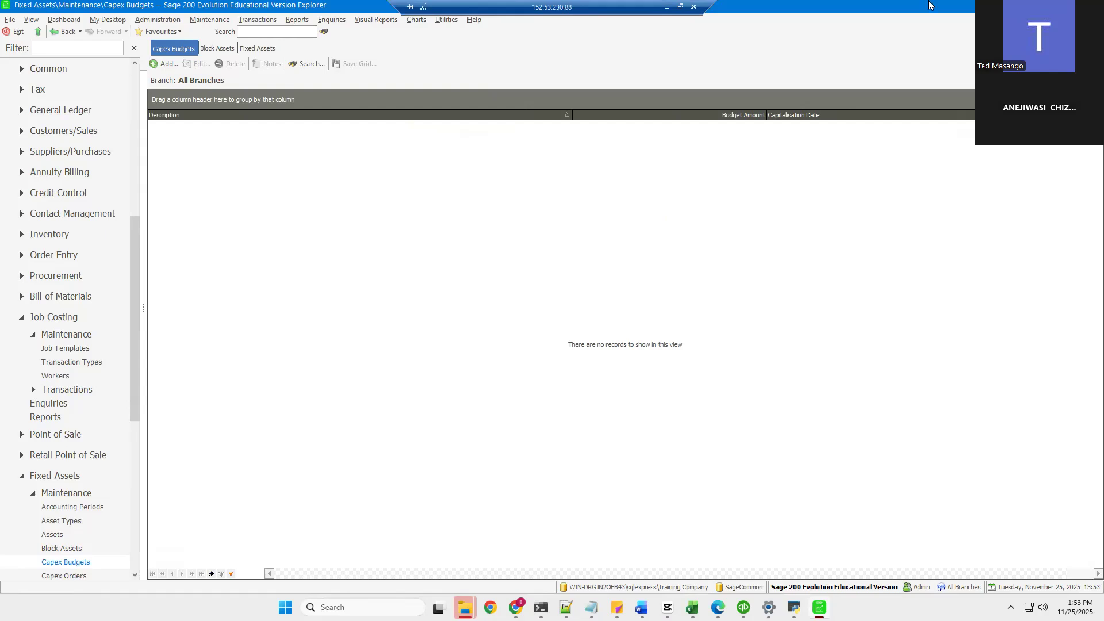
left_click(167, 65)
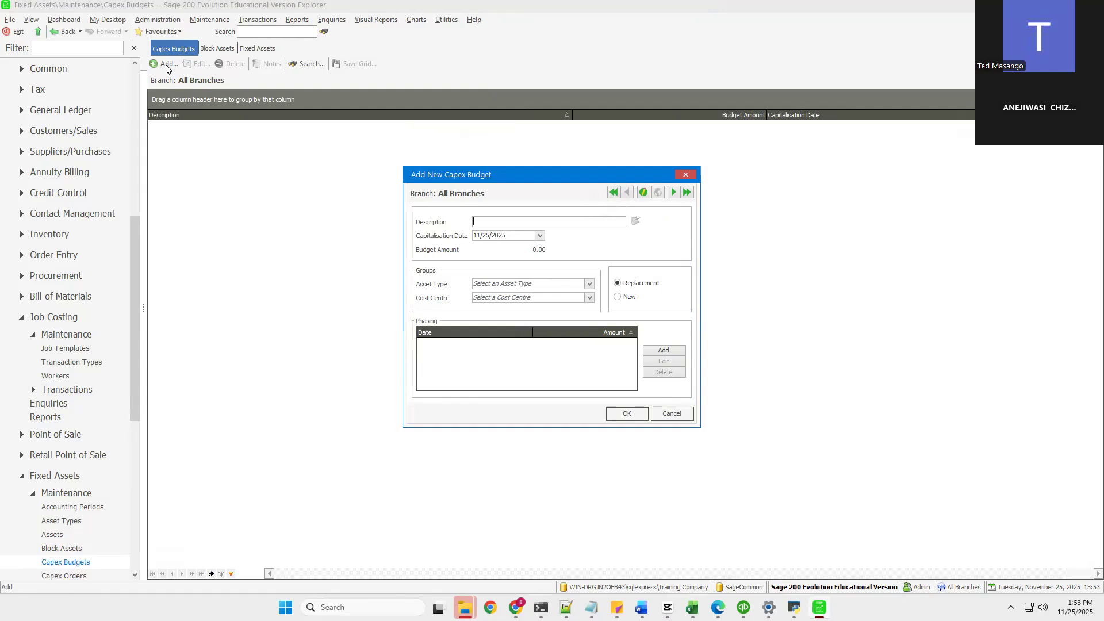
type("Computer Equipment")
Step: Set the capex budget's asset type to PC (Computers) and cost centre to FMT (Finance & Accounting)
left_click(589, 287)
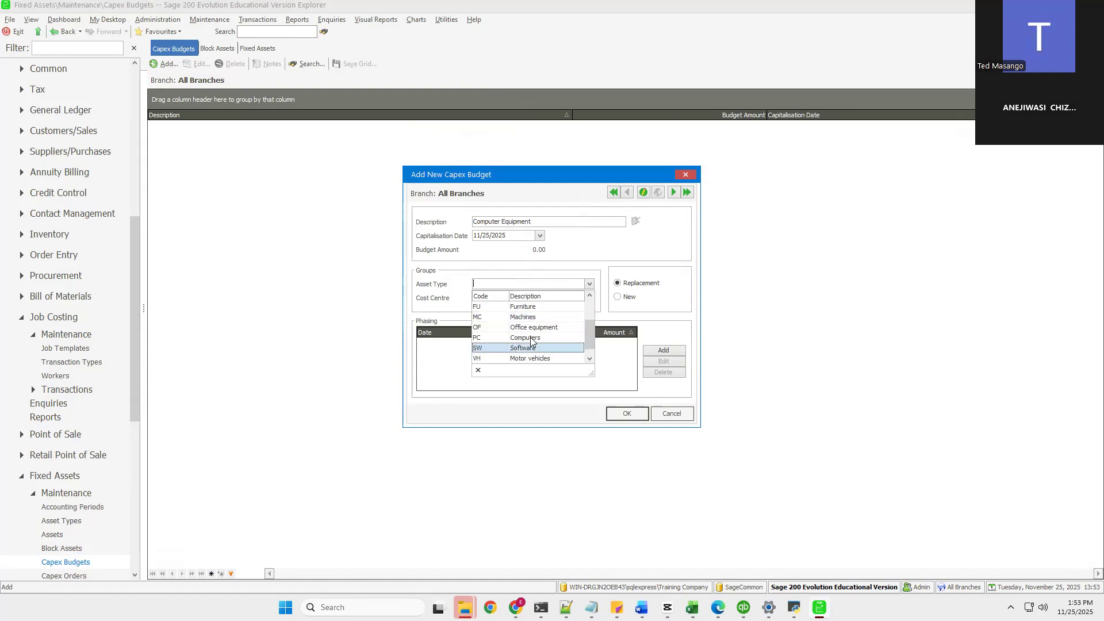
left_click(531, 338)
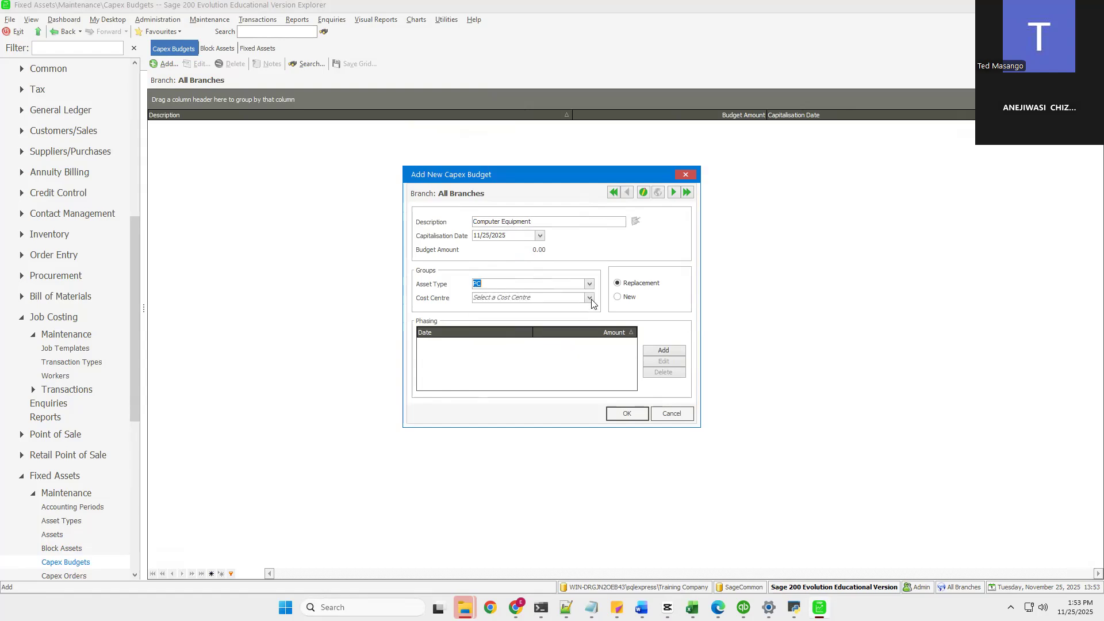
left_click(589, 298)
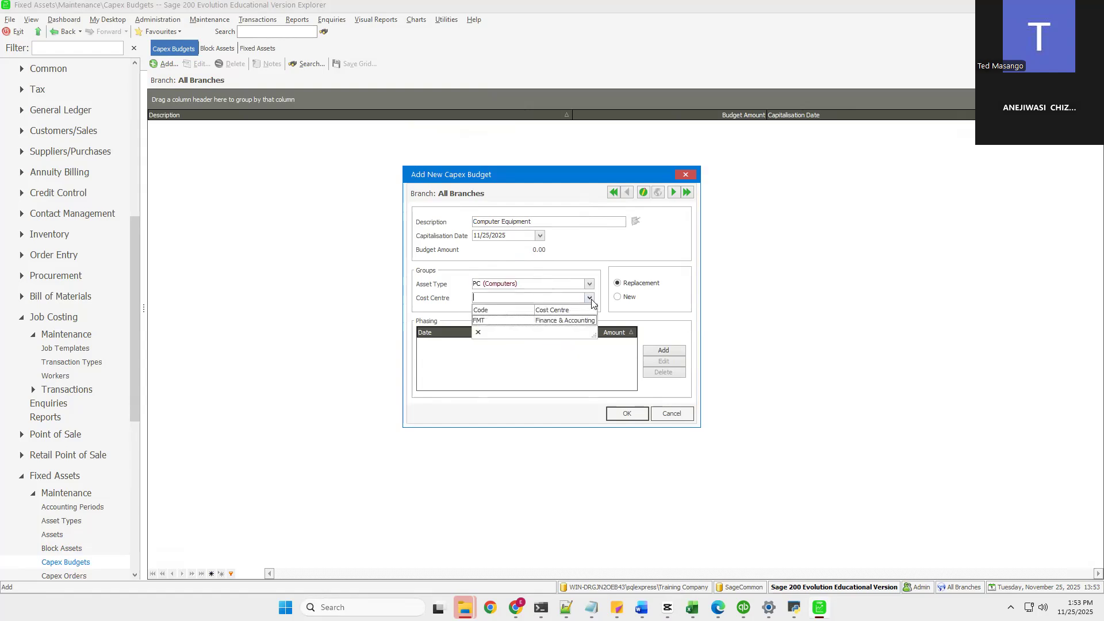
left_click(491, 320)
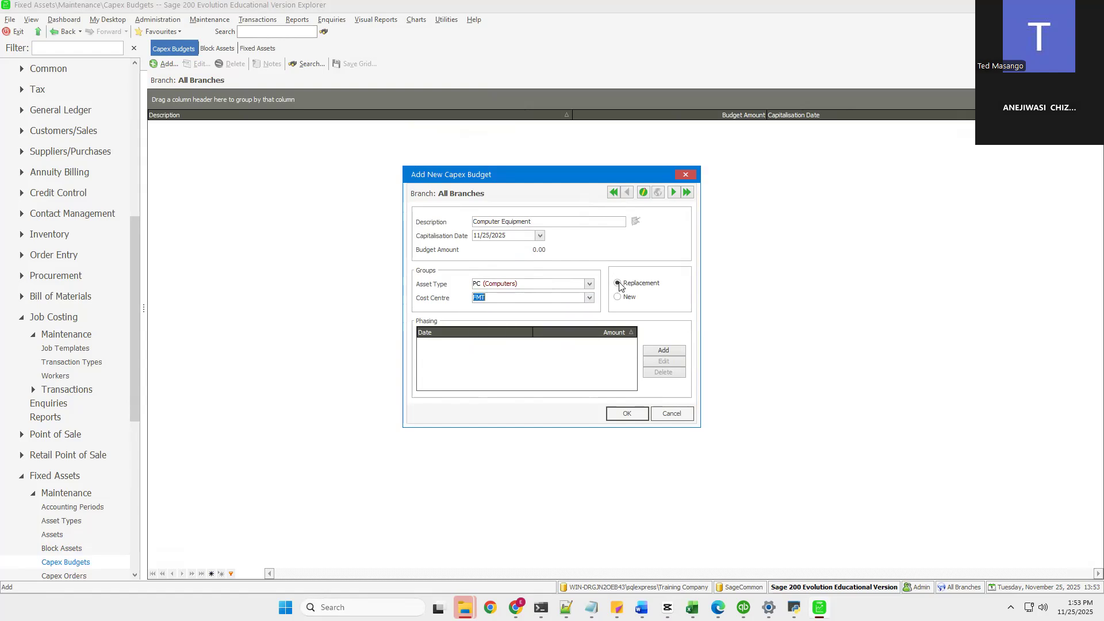
Step: Set the capex budget type to New and save the budget before adding phasing
left_click(617, 298)
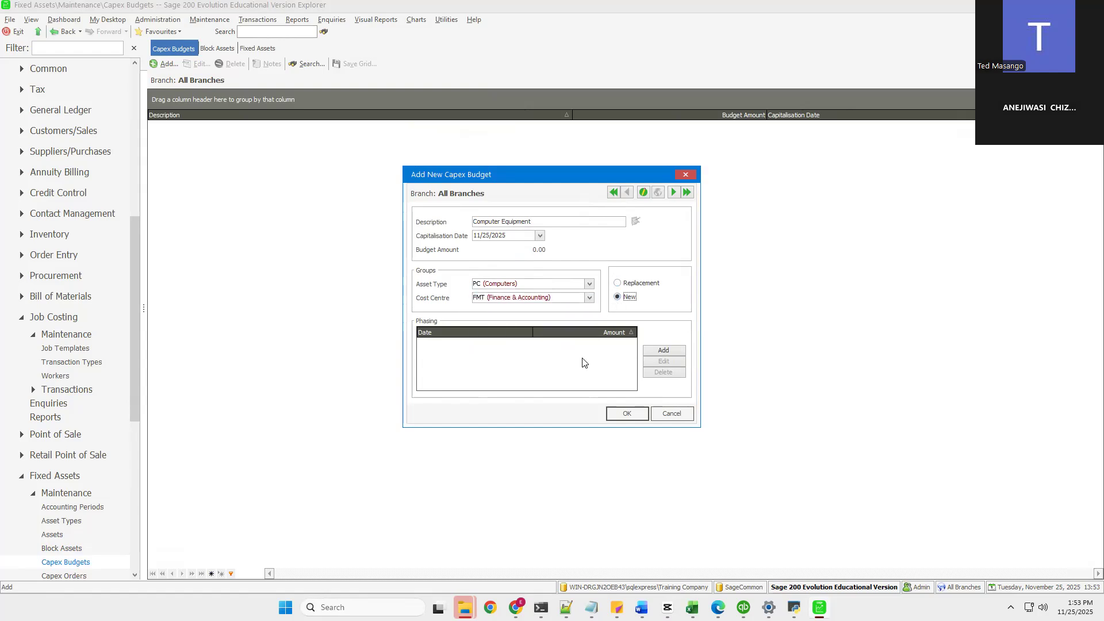
left_click(671, 355)
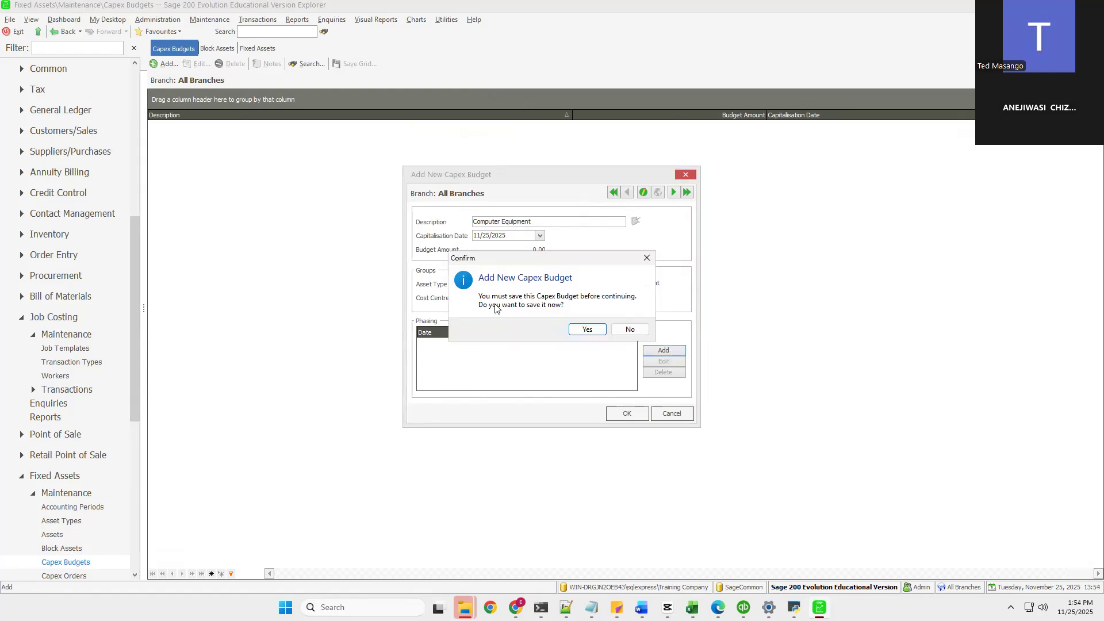
left_click(584, 333)
Step: Add a phasing amount of 5,000 to the Computer Equipment capex budget and save it
key("Tab")
type("5,")
type("0")
type("0")
type("0")
left_click(548, 341)
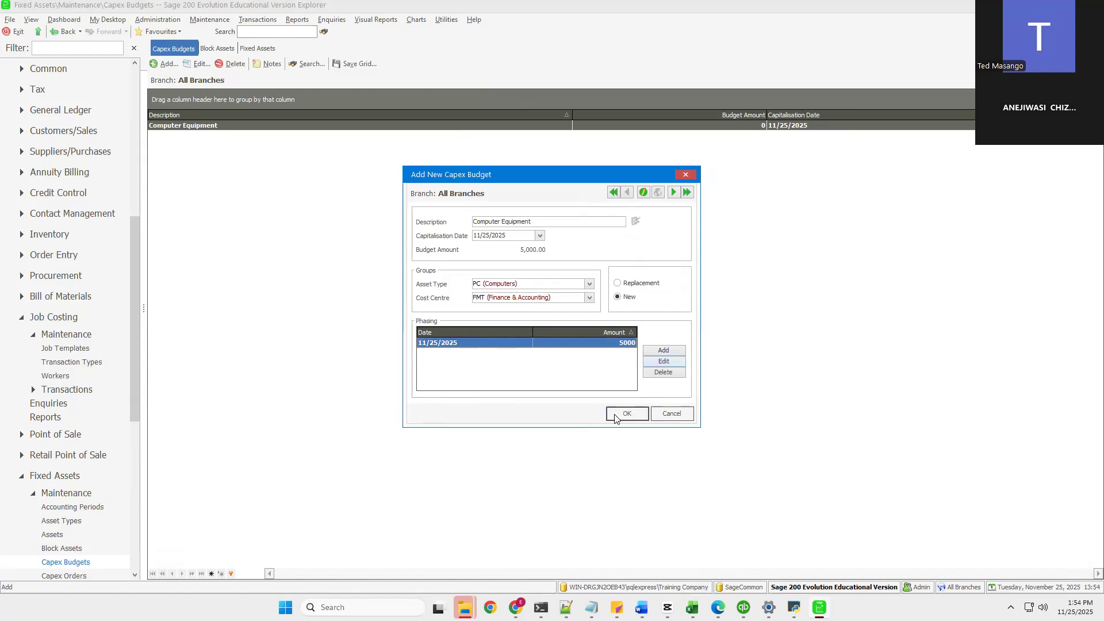
left_click(625, 414)
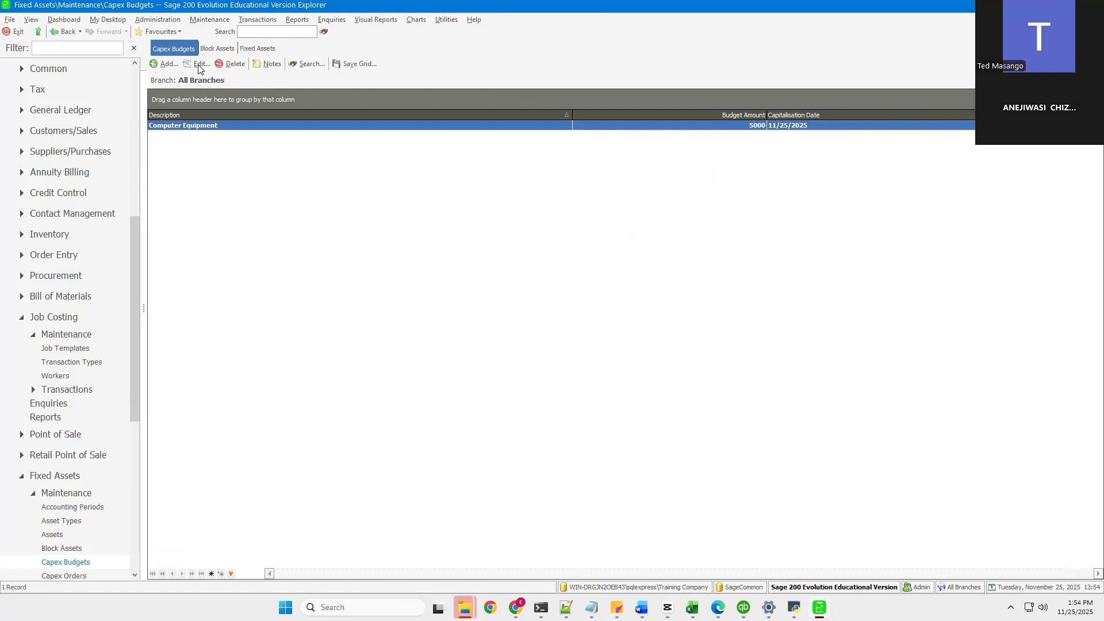
Step: Open the Fixed Assets Cost Centres maintenance list
left_click(212, 20)
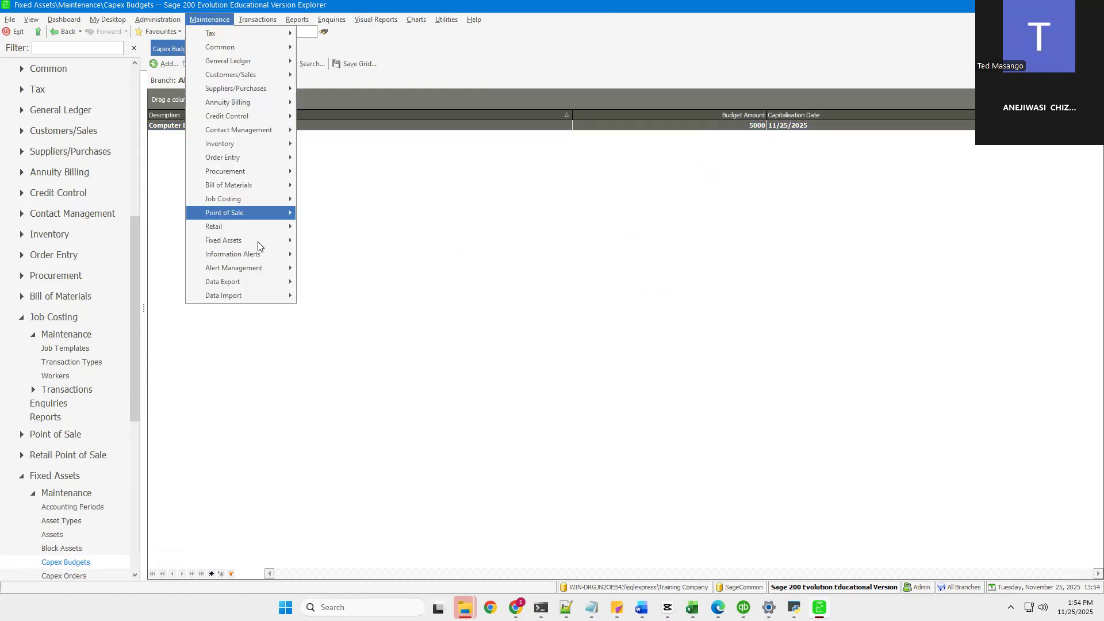
mouse_move(258, 242)
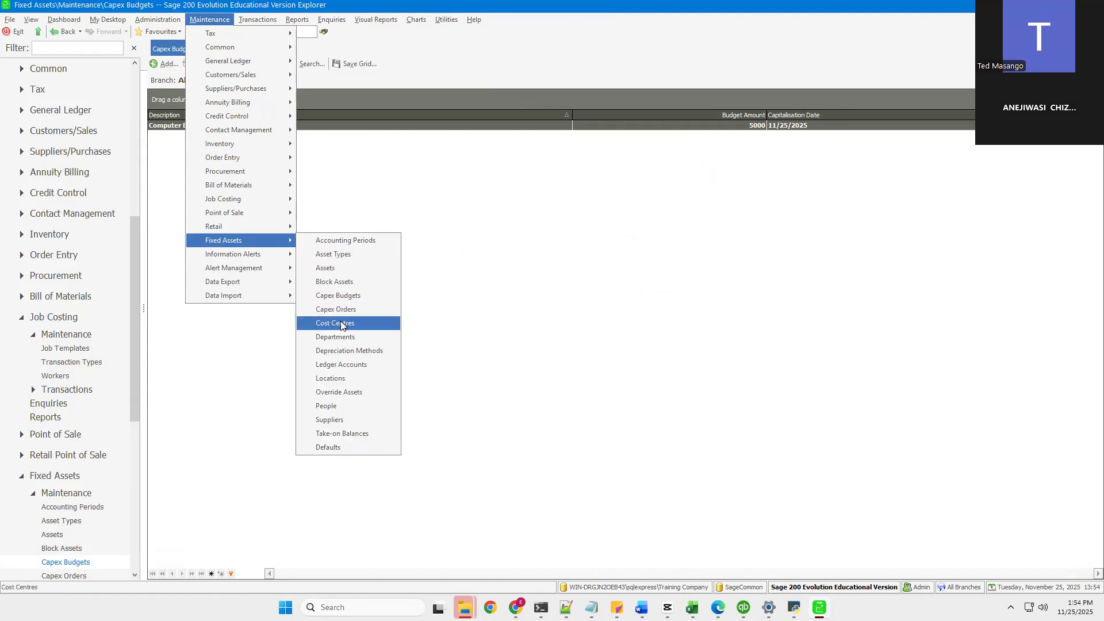
left_click(342, 326)
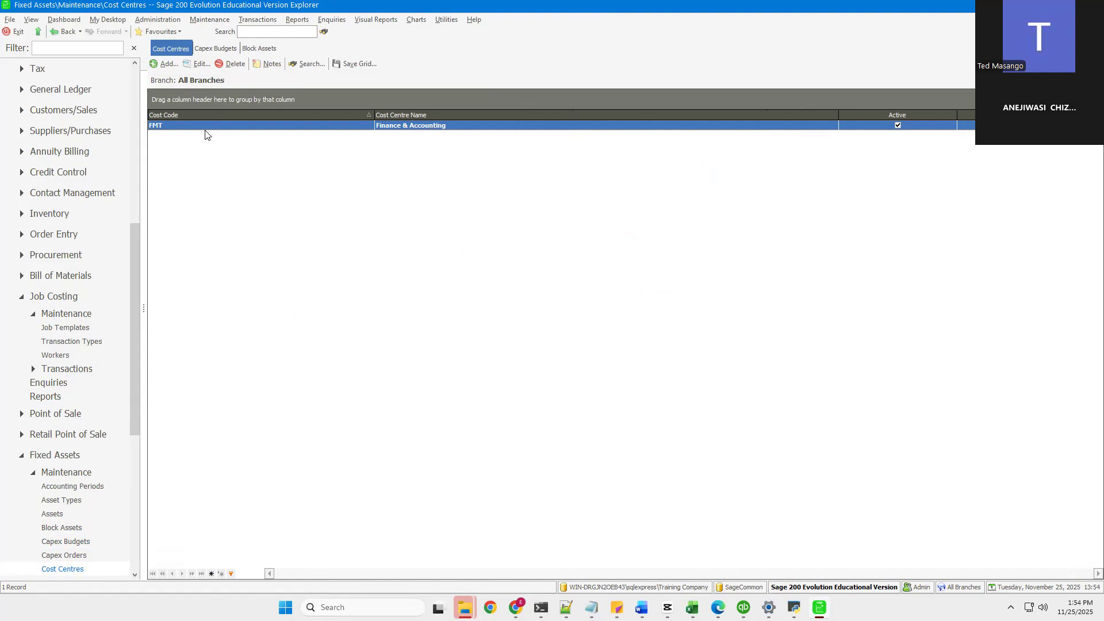
left_click(165, 64)
Step: Open Depreciation Methods maintenance and view the Straight Line 3 Years method
left_click(221, 23)
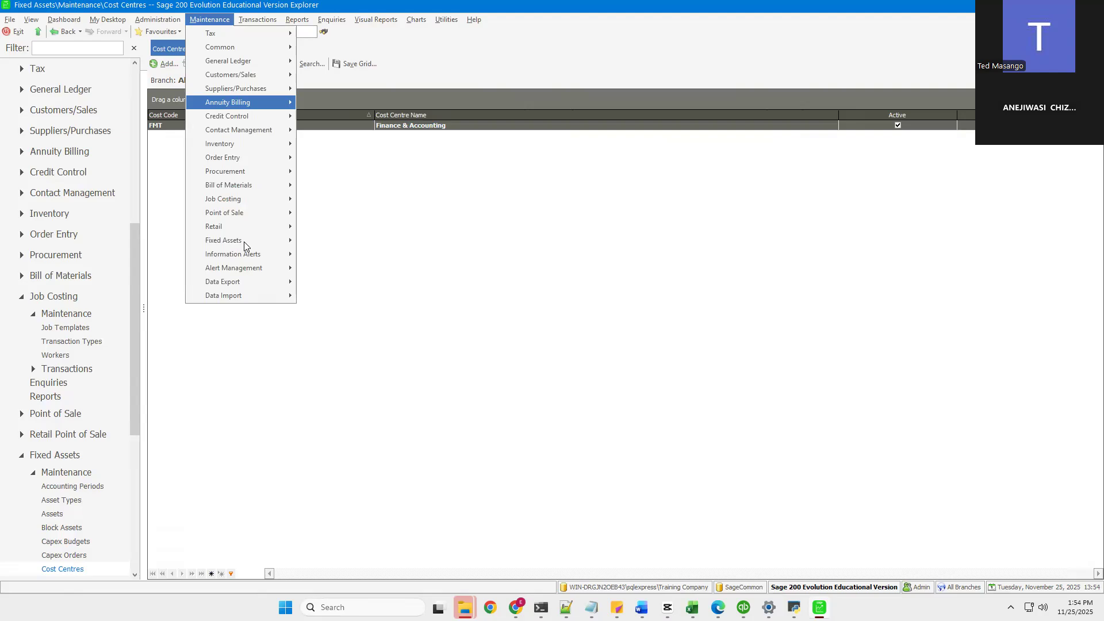
mouse_move(244, 243)
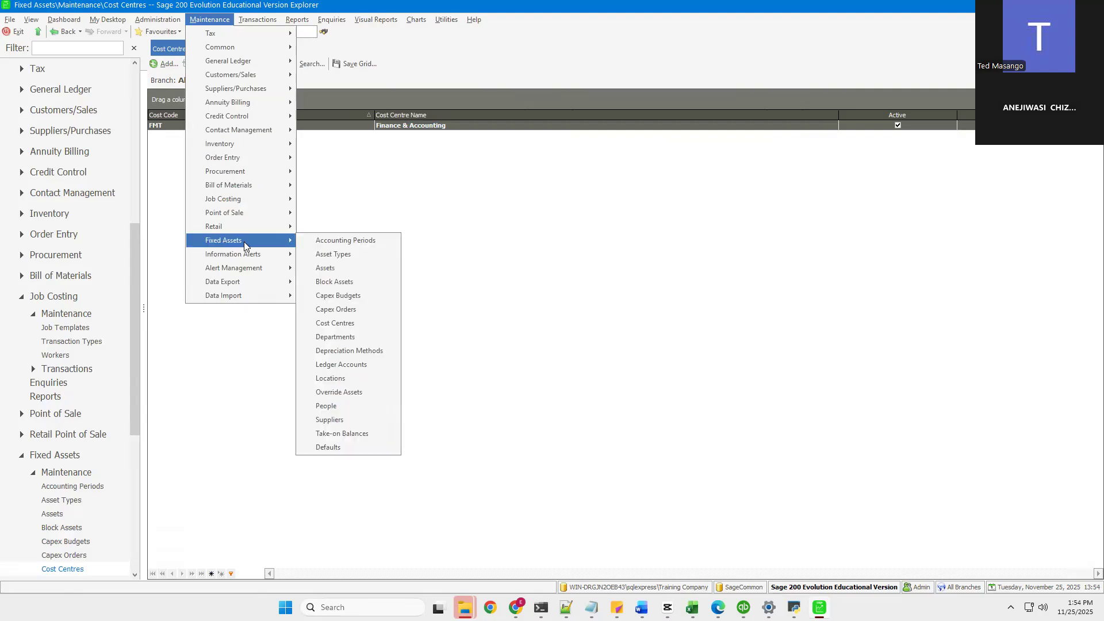
left_click(335, 351)
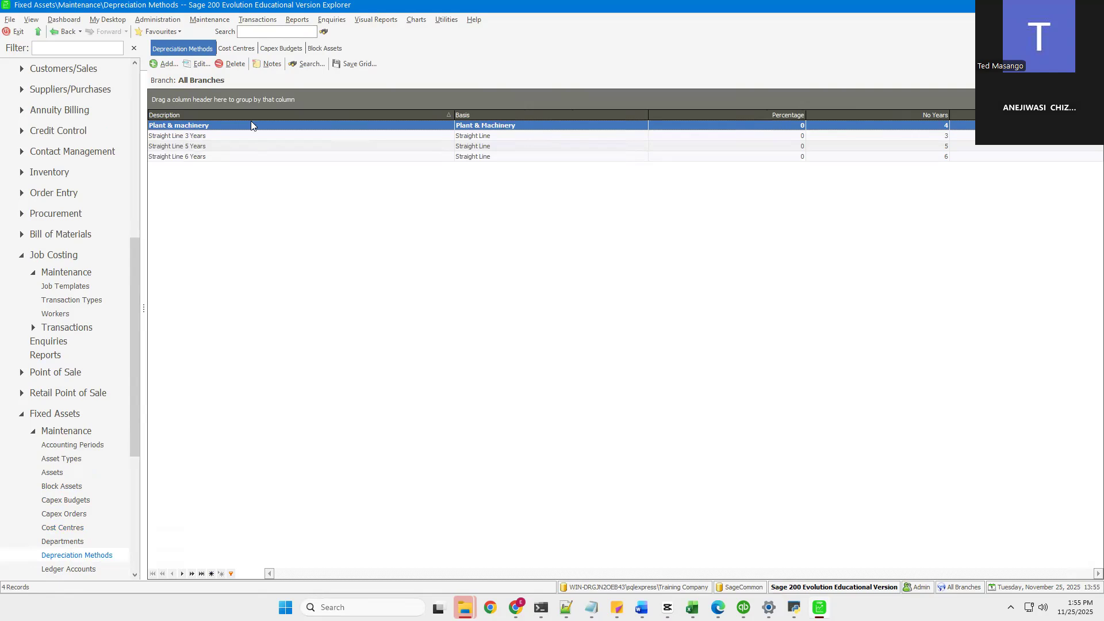
double_click(198, 137)
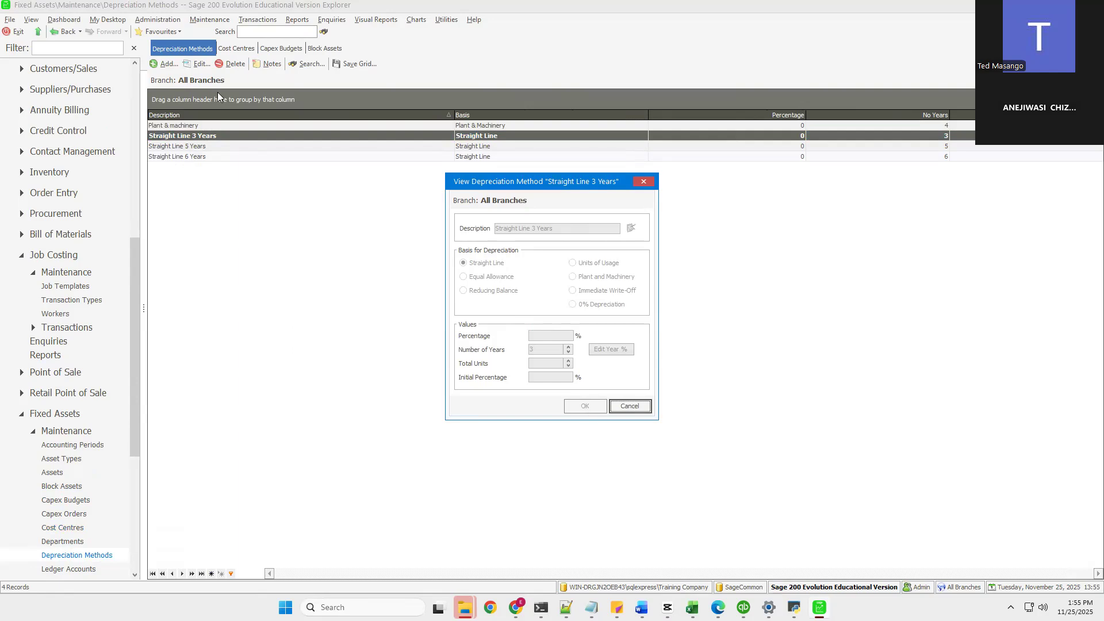
key("Escape")
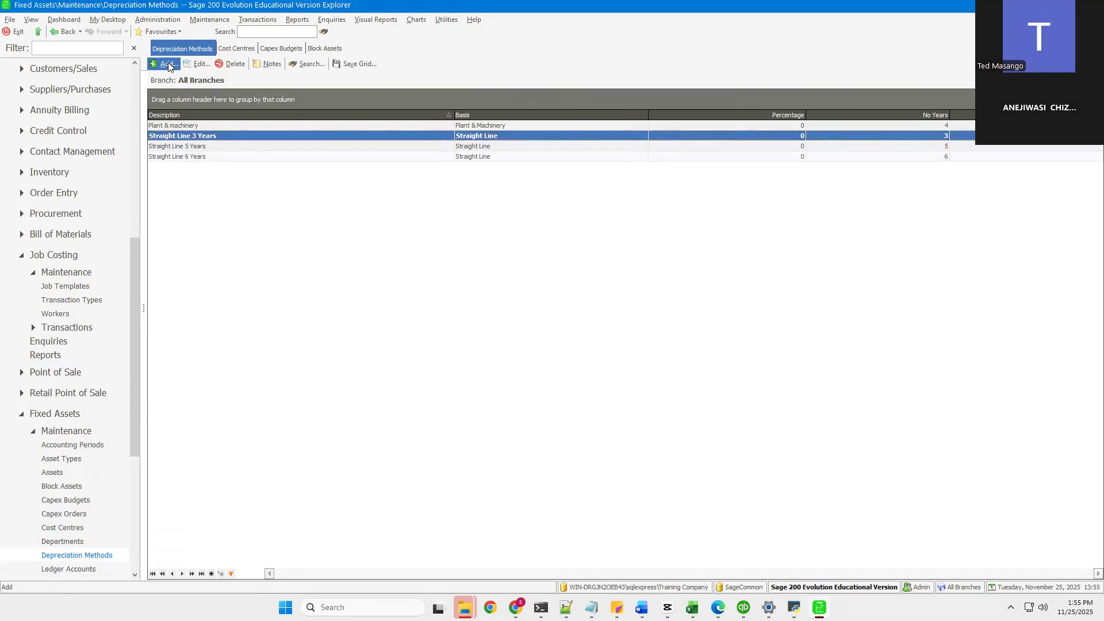
Step: Add a Straight Line depreciation method named Motor Vehicles with 20% percentage and 20% initial percentage
left_click(166, 64)
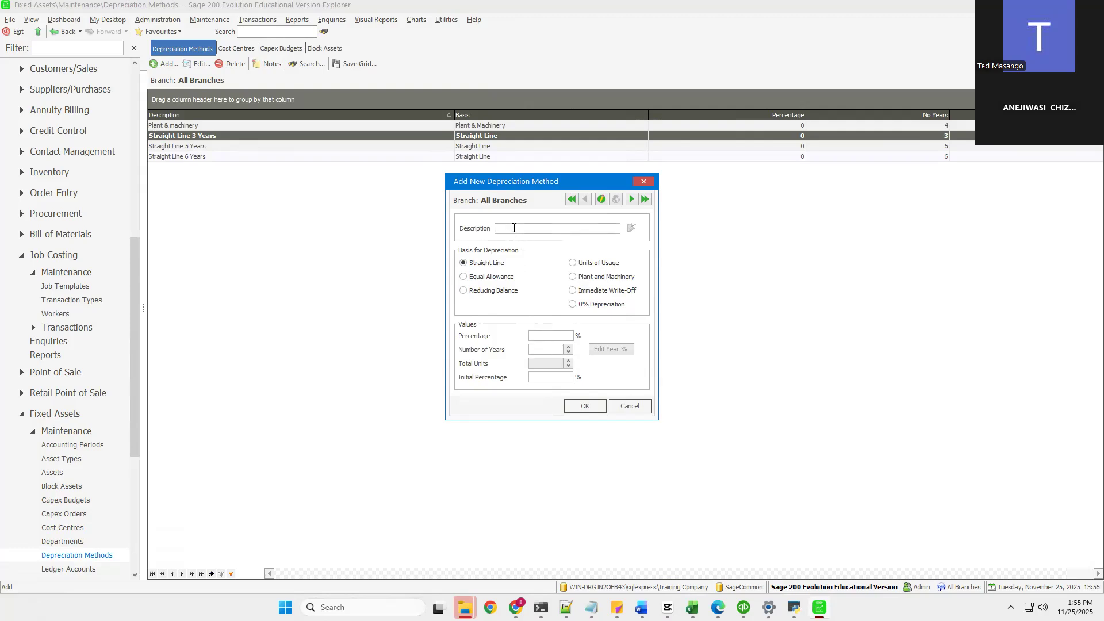
type("Motor")
type(" Vehi")
type("cles")
type("20")
key("Tab")
left_click(553, 333)
key("BackSpace")
type("5")
key("BackSpace")
type("20")
key("Tab")
type("20")
key("Tab")
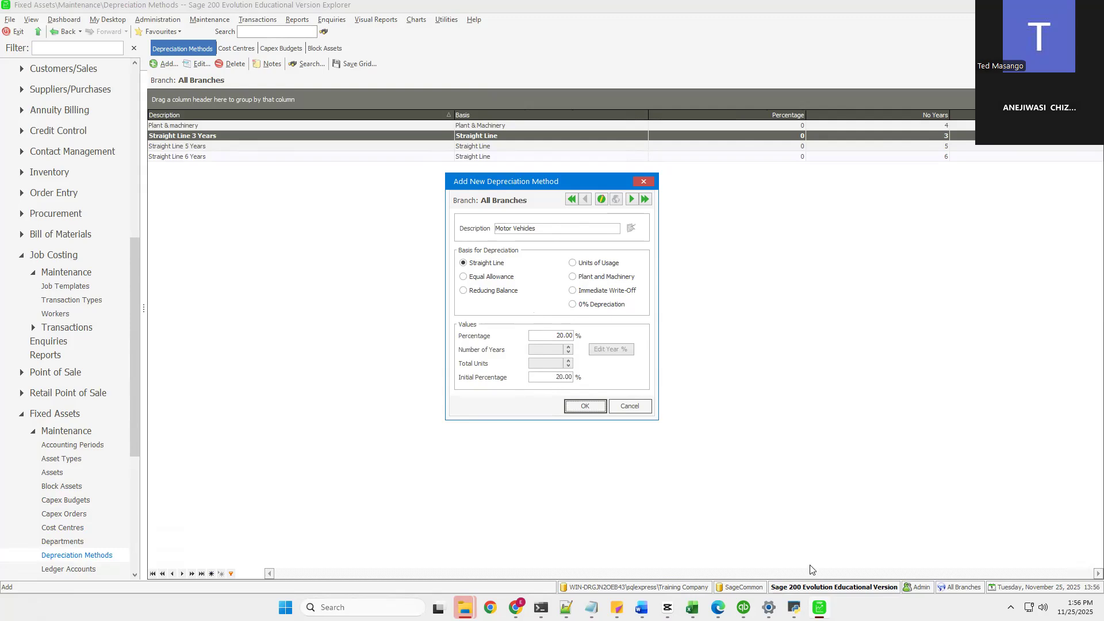
left_click(582, 407)
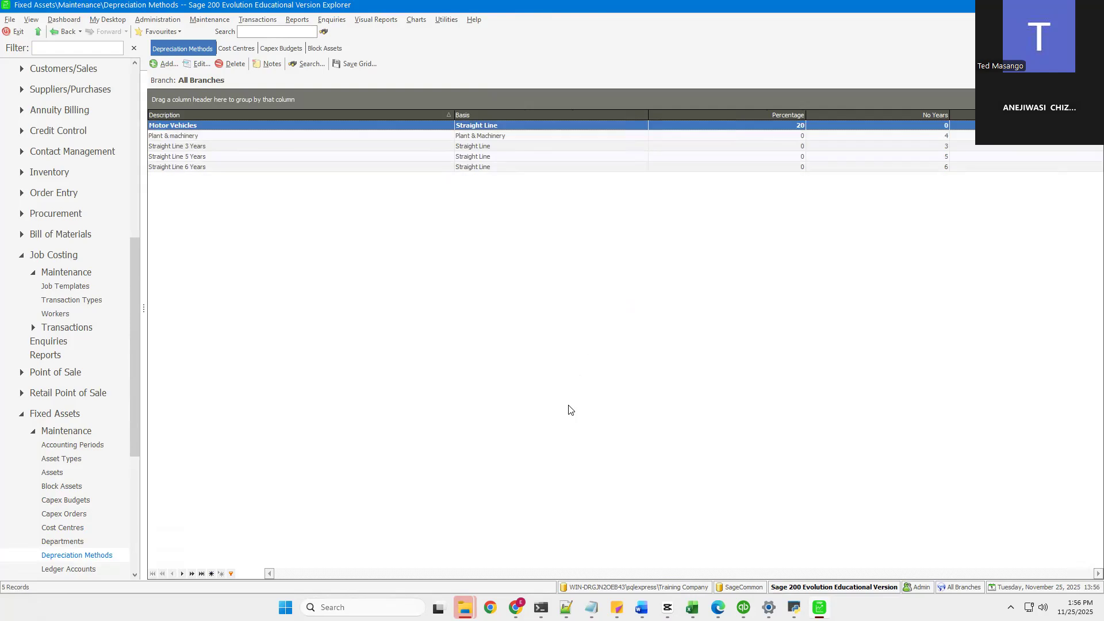
Step: Open Fixed Assets Ledger Accounts and browse to the Computer Equipment cost account
left_click(387, 160)
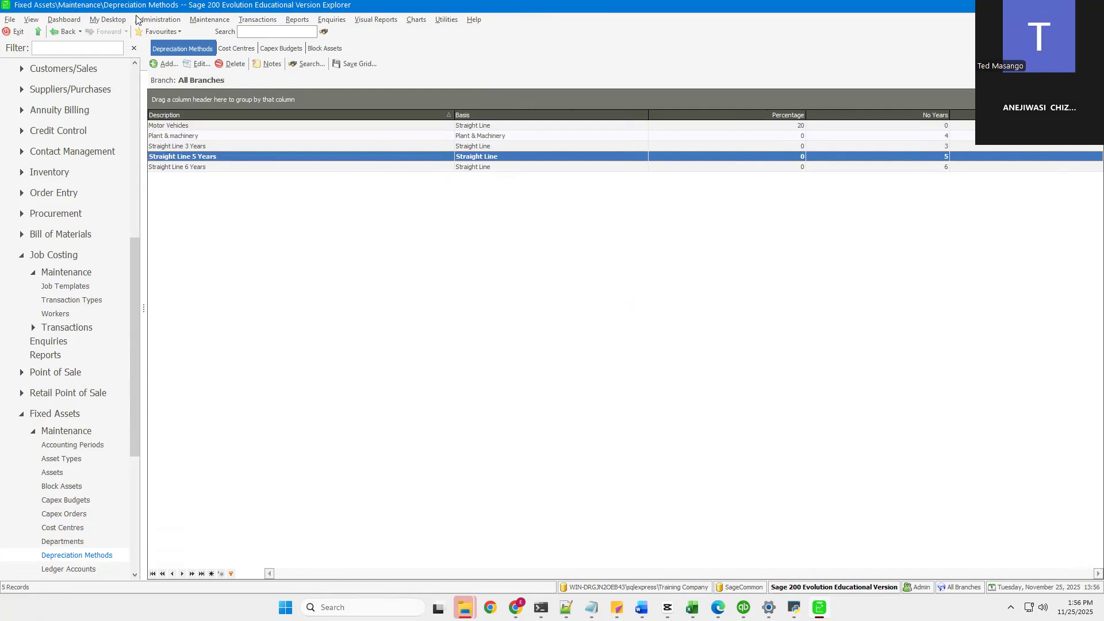
left_click(205, 22)
mouse_move(255, 241)
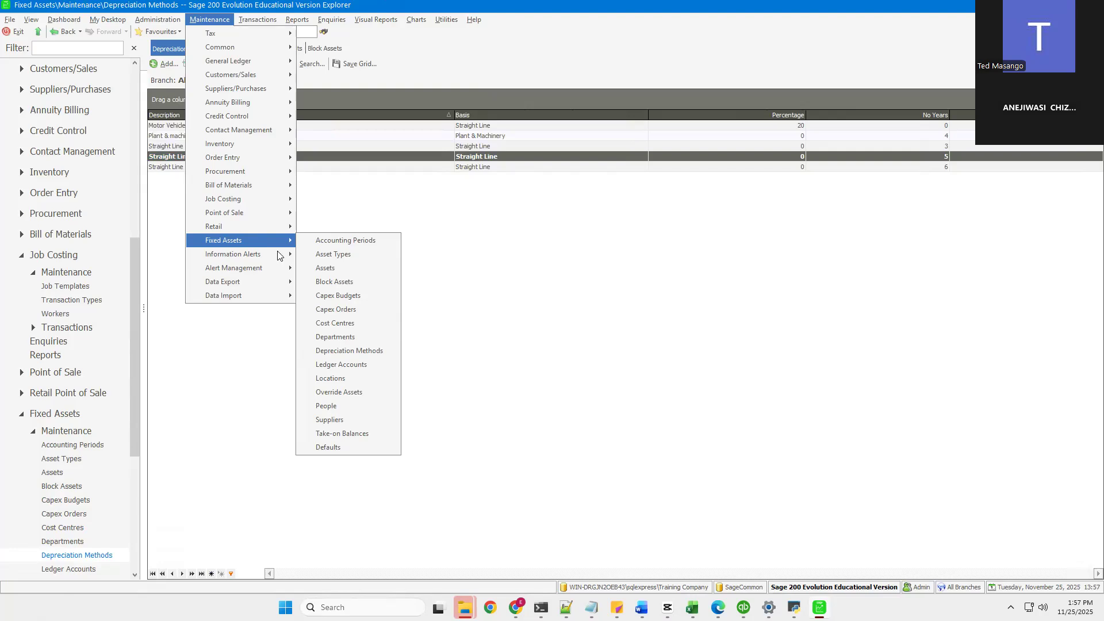
left_click(344, 365)
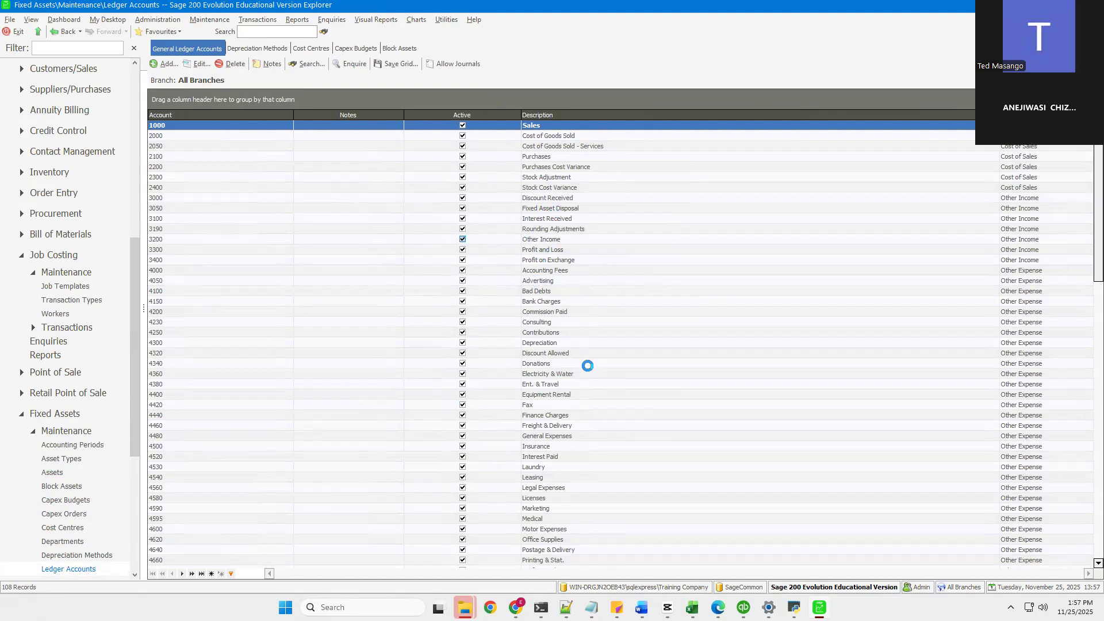
scroll(590, 423, "down", 2)
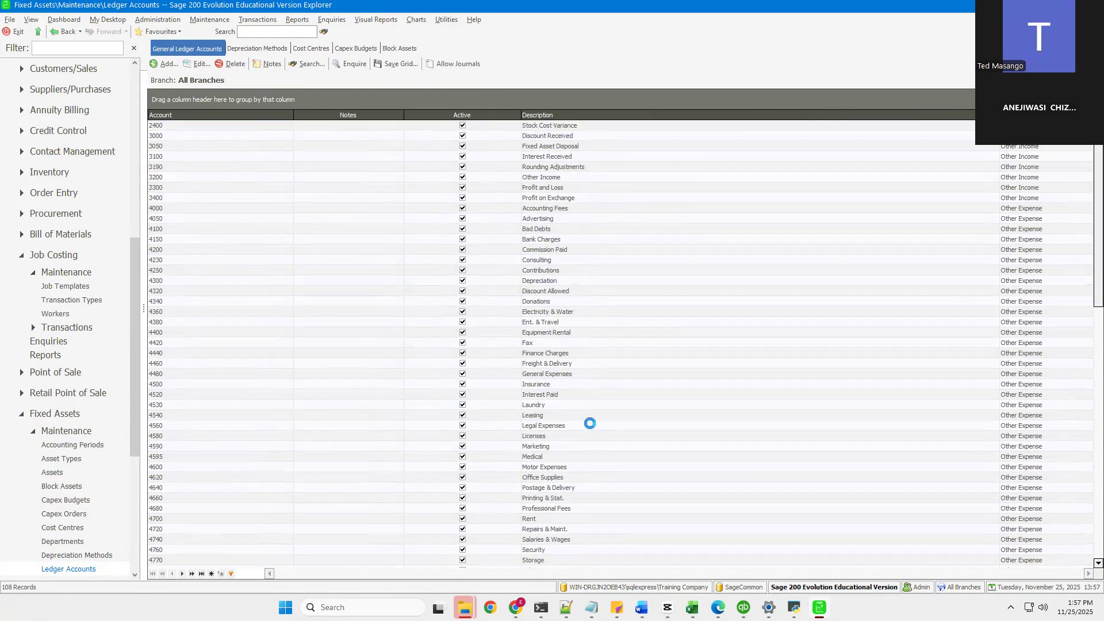
scroll(590, 424, "down", 11)
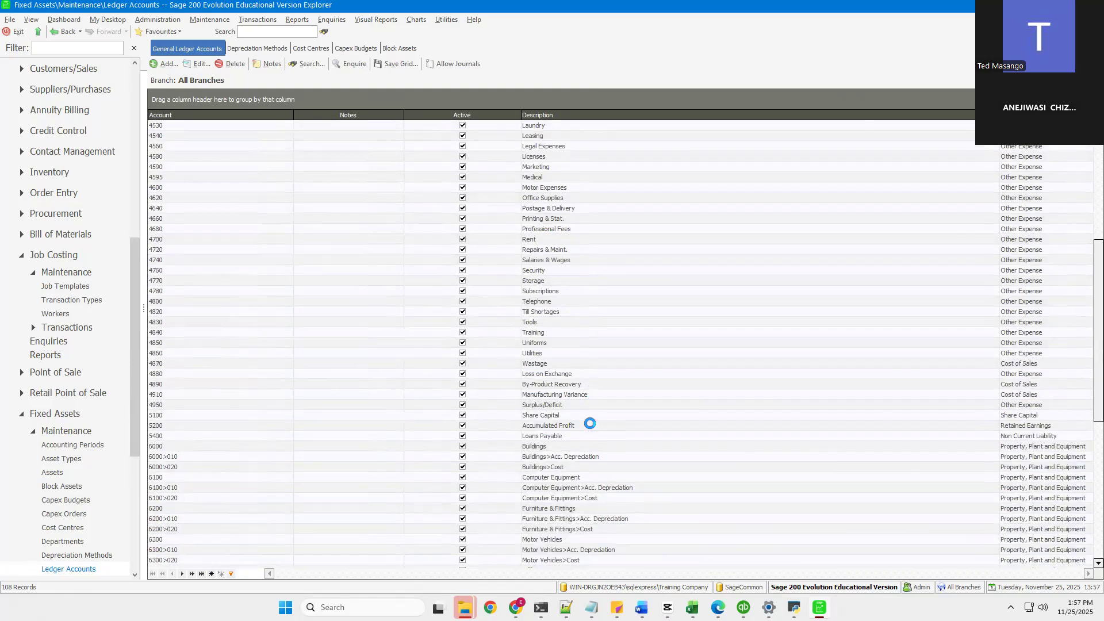
left_click(555, 436)
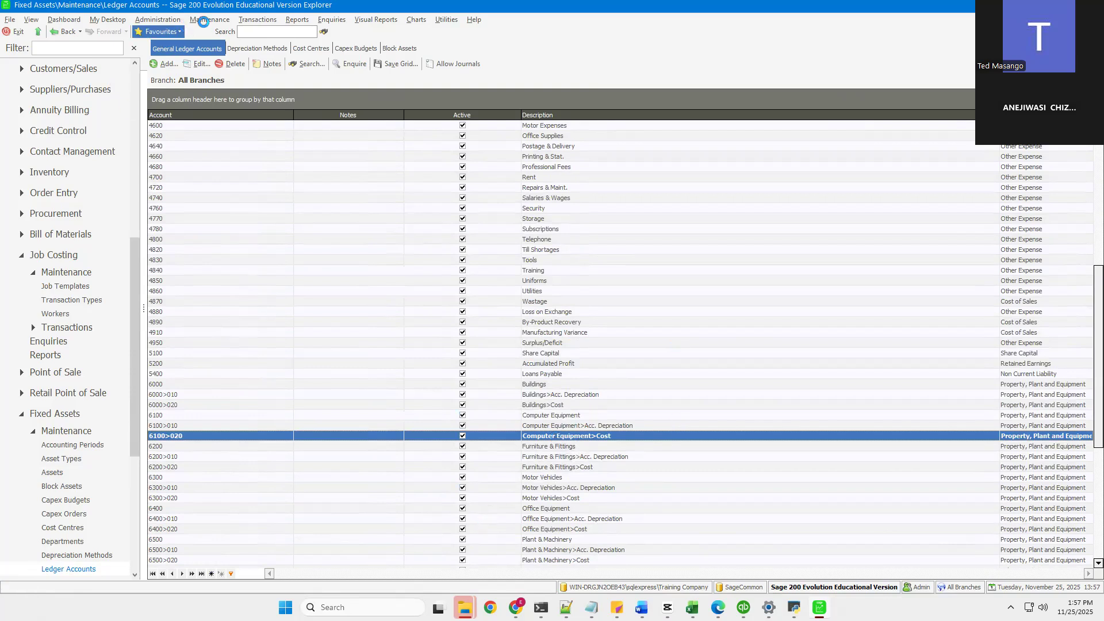
Step: Open Locations maintenance and add a location with code GWE and description GWERU
left_click(204, 21)
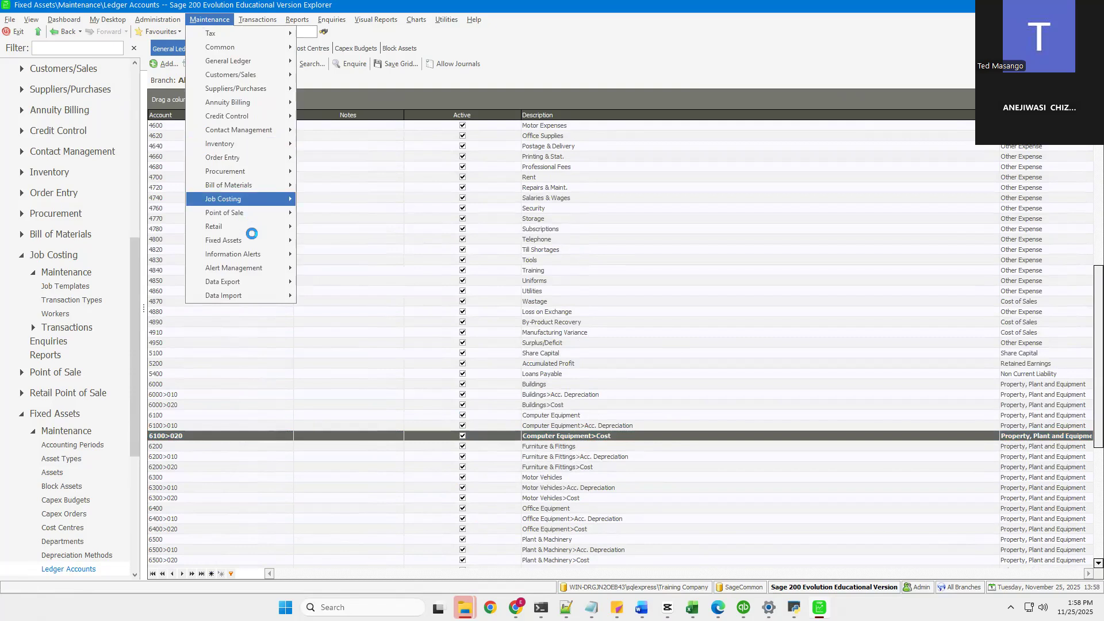
mouse_move(253, 239)
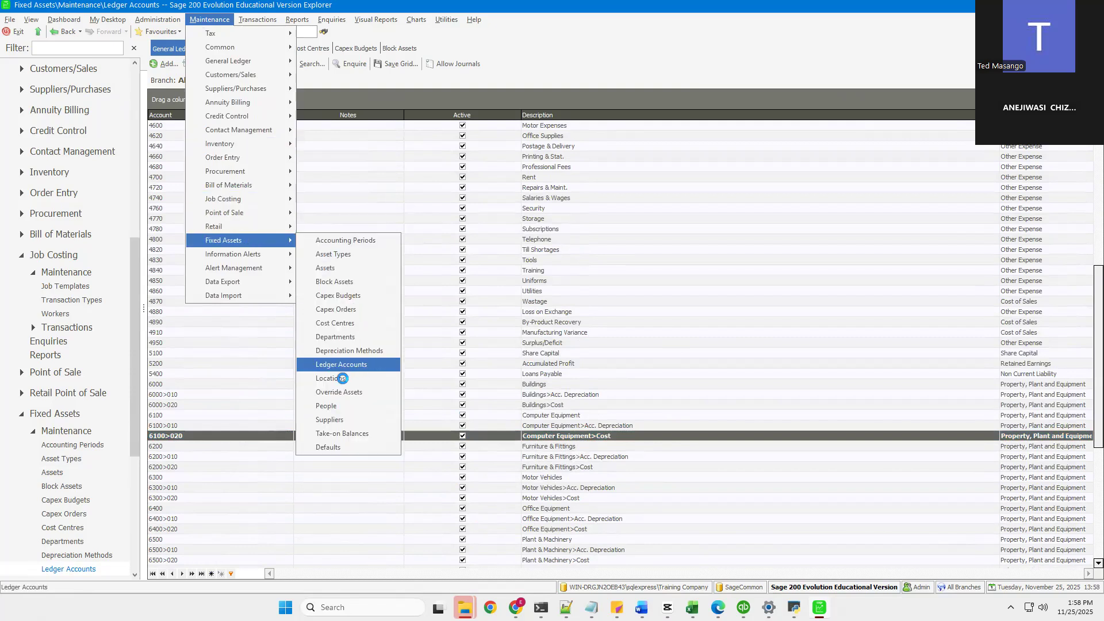
left_click(337, 381)
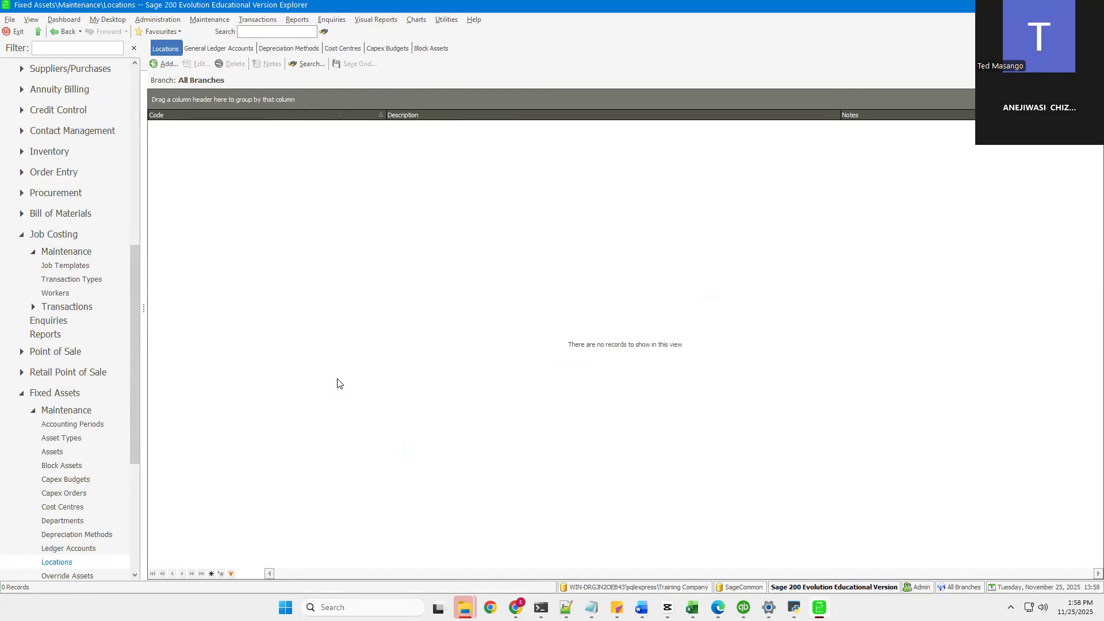
left_click(163, 65)
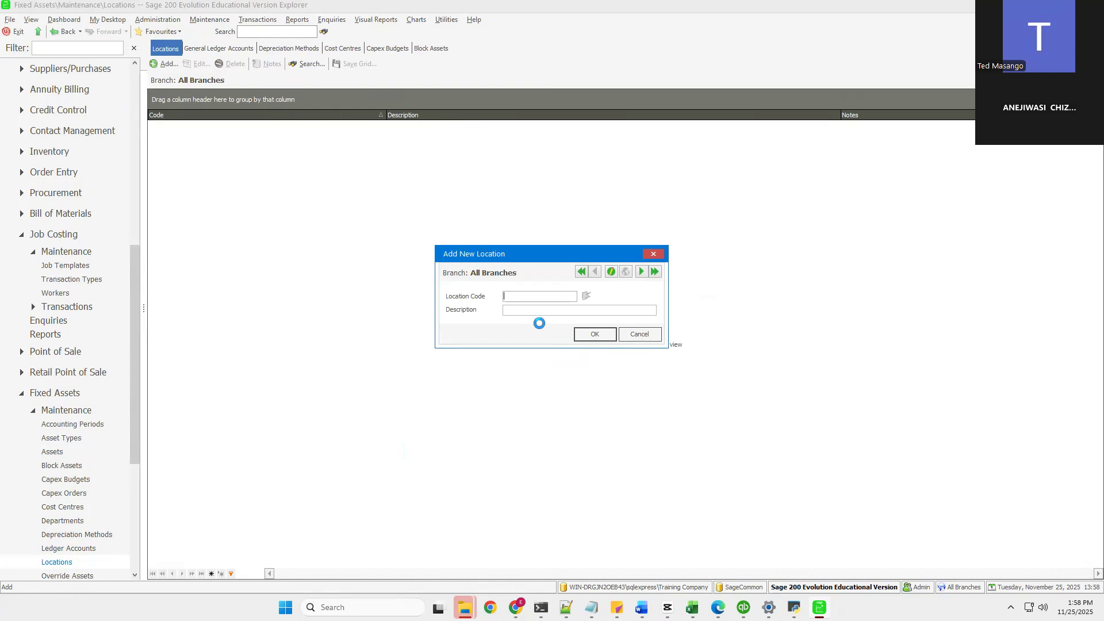
type("GWE")
type("GWERY")
left_click(596, 334)
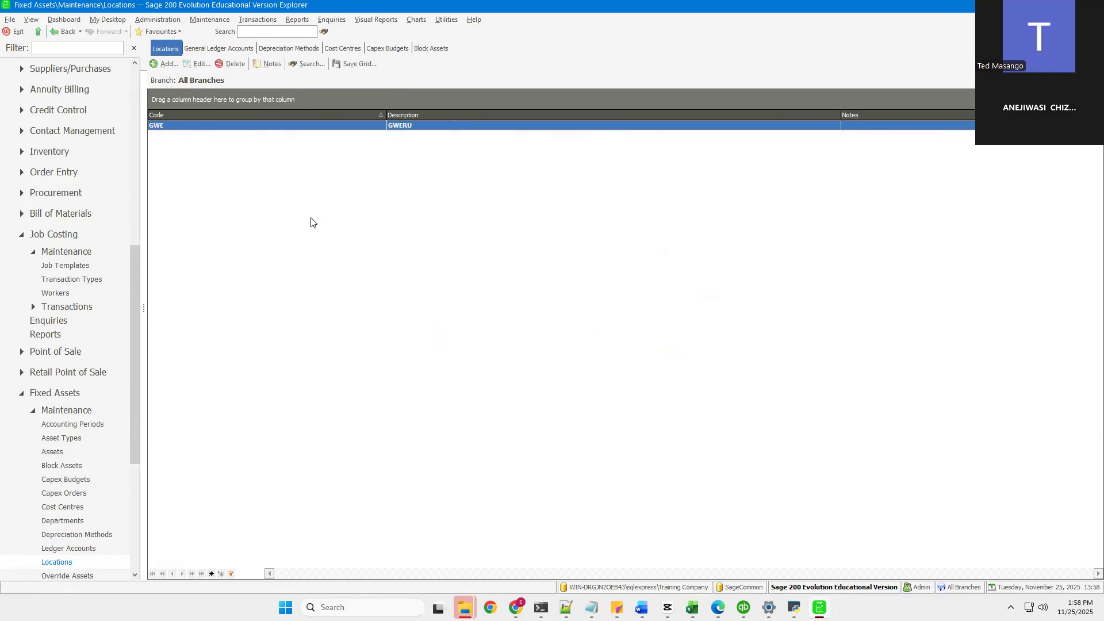
Step: Open the Override Assets maintenance list
left_click(212, 21)
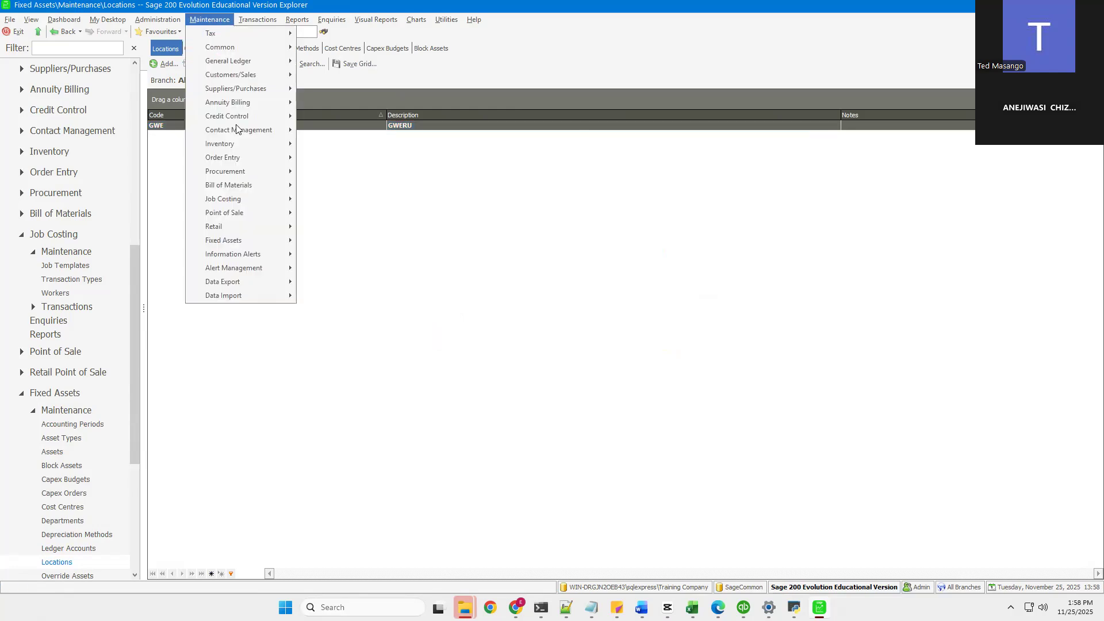
mouse_move(262, 246)
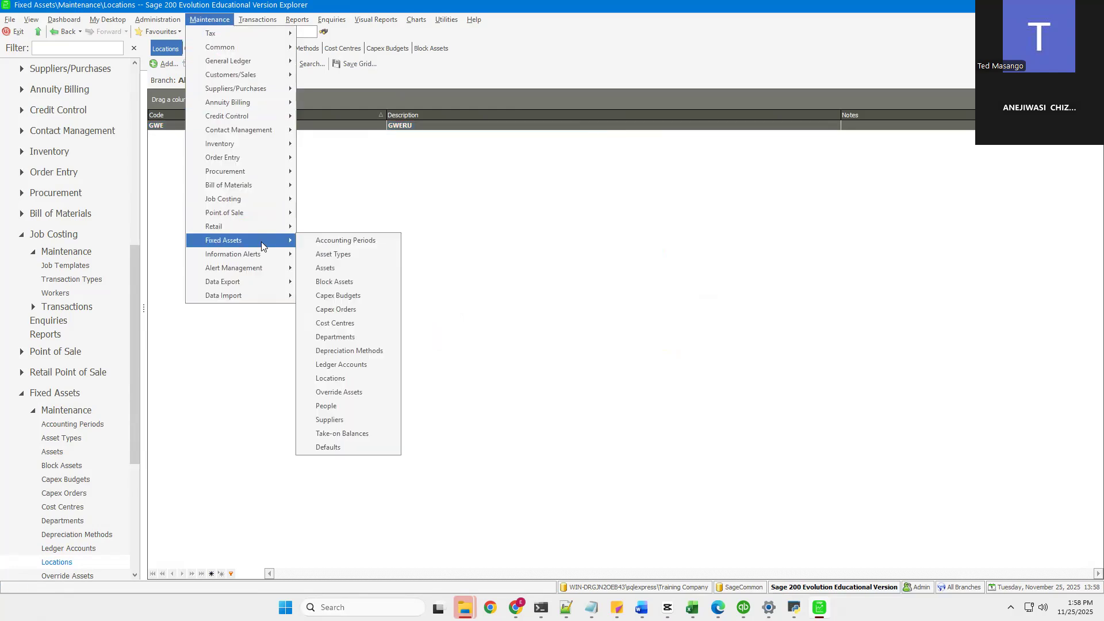
left_click(347, 391)
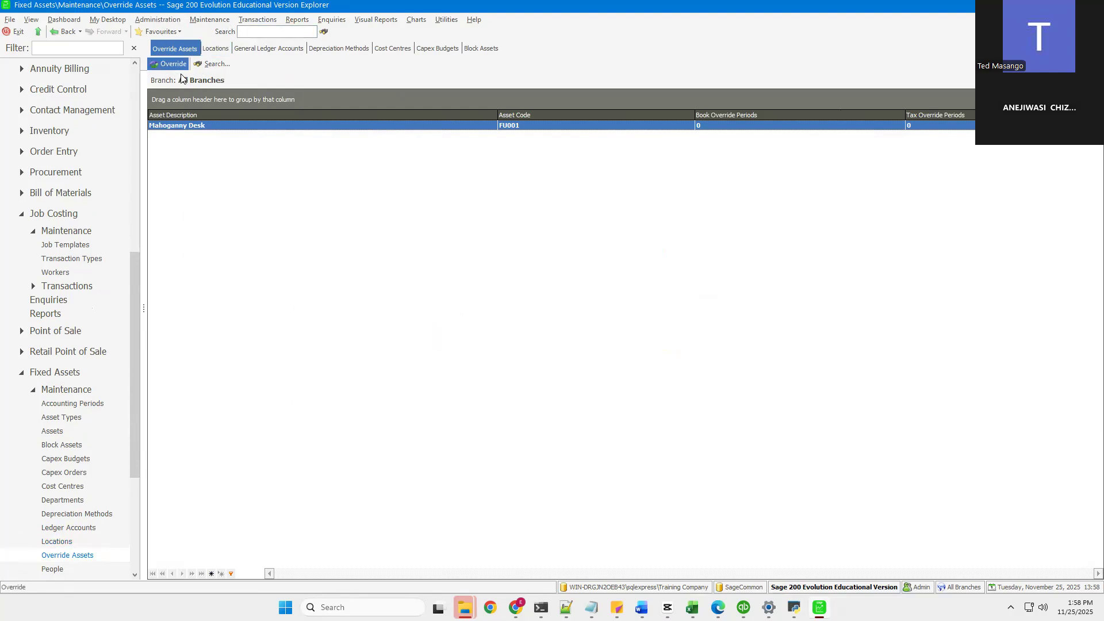
Step: Open the Suppliers maintenance list, then the Take-on Balances maintenance list
left_click(204, 23)
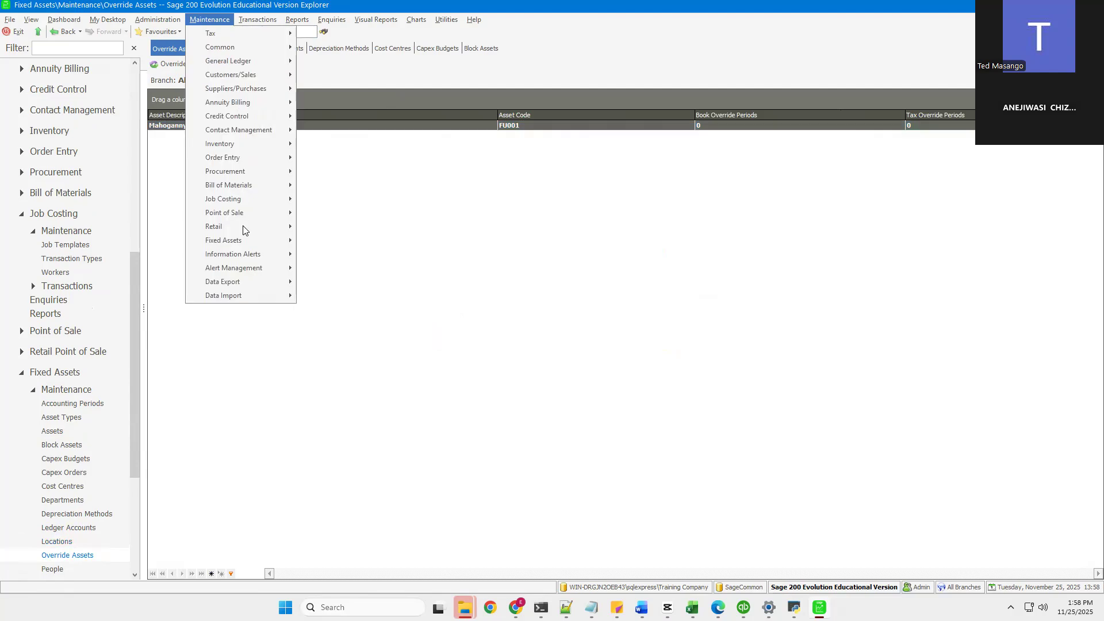
mouse_move(244, 245)
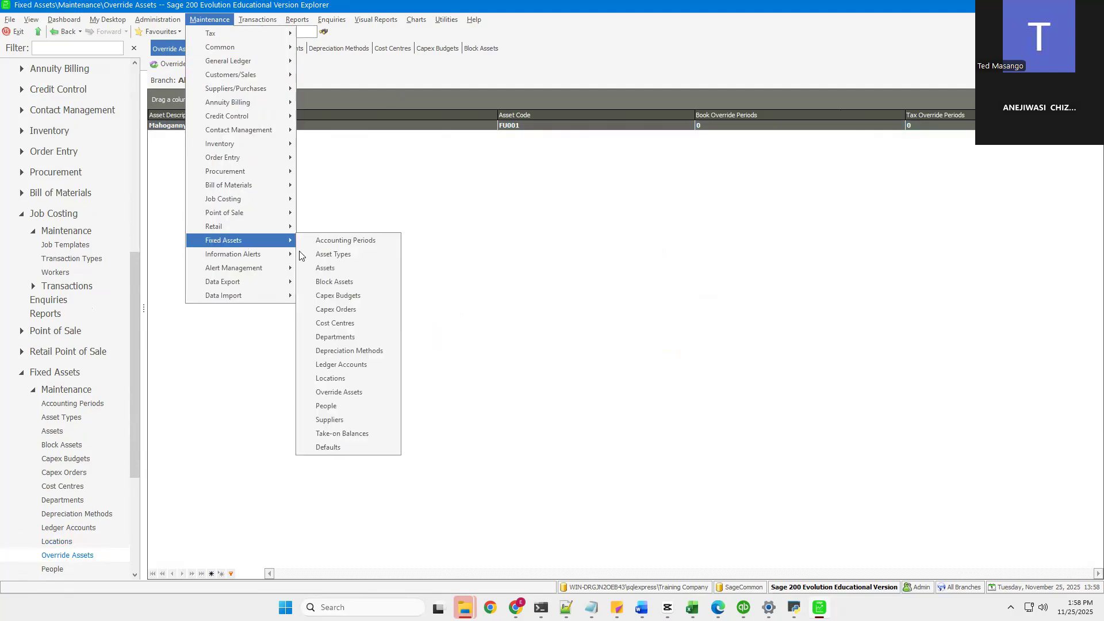
left_click(347, 418)
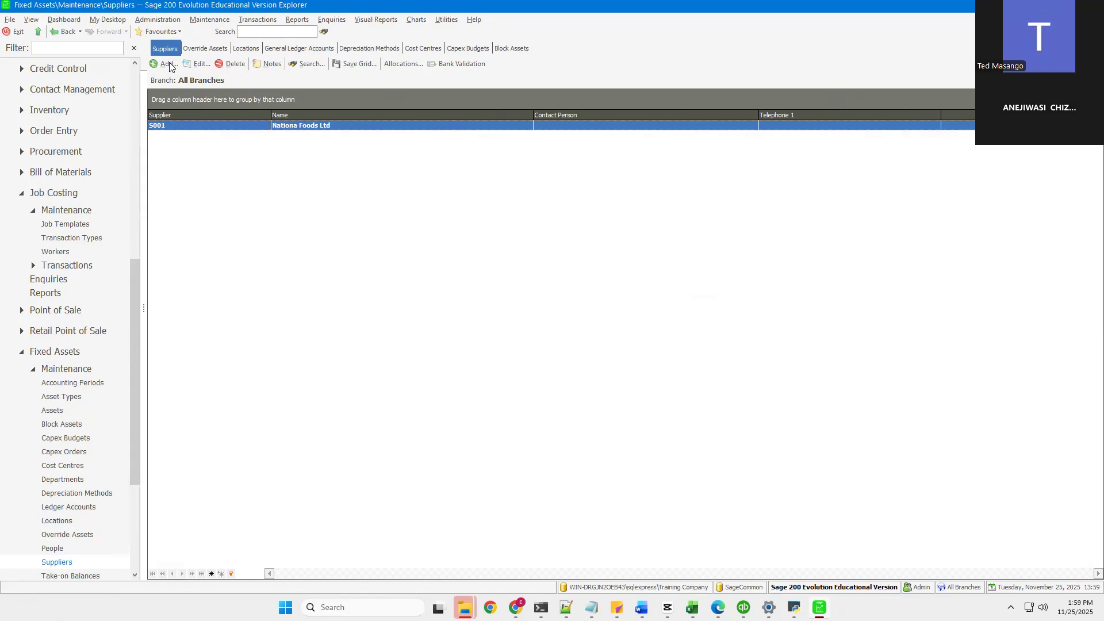
left_click(214, 21)
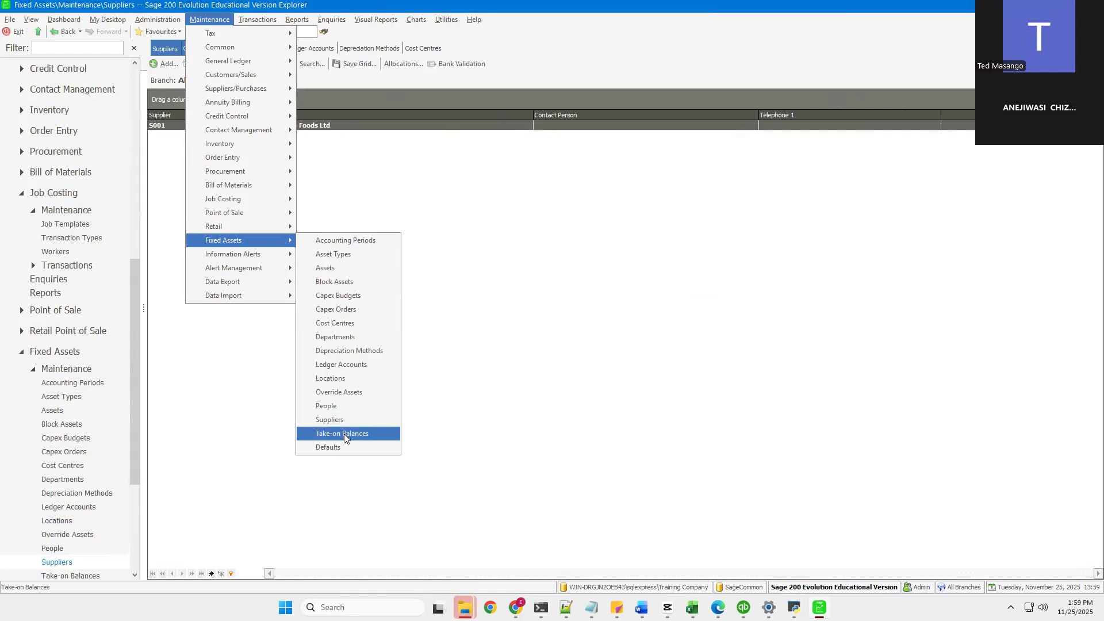
left_click(344, 436)
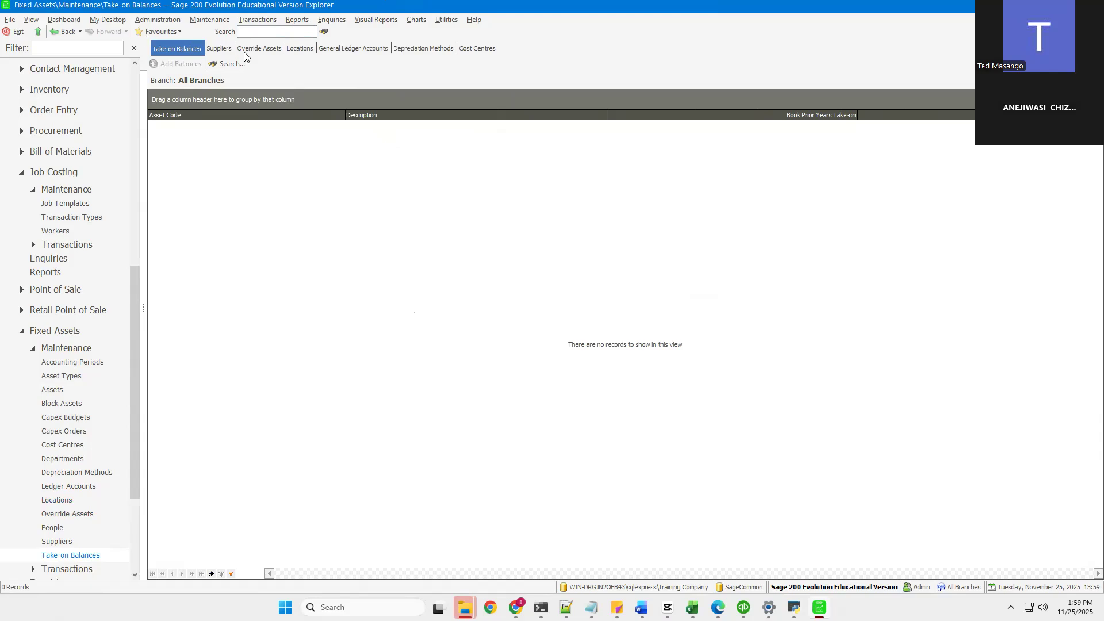
Step: Open the Fixed Assets Defaults and close them without making changes
left_click(207, 21)
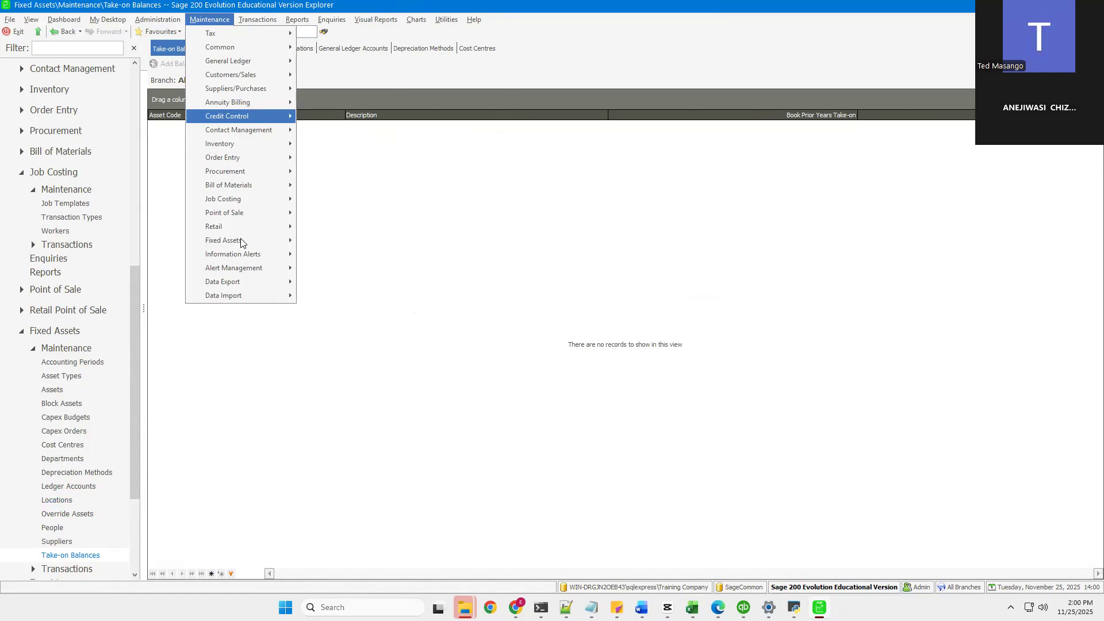
mouse_move(240, 242)
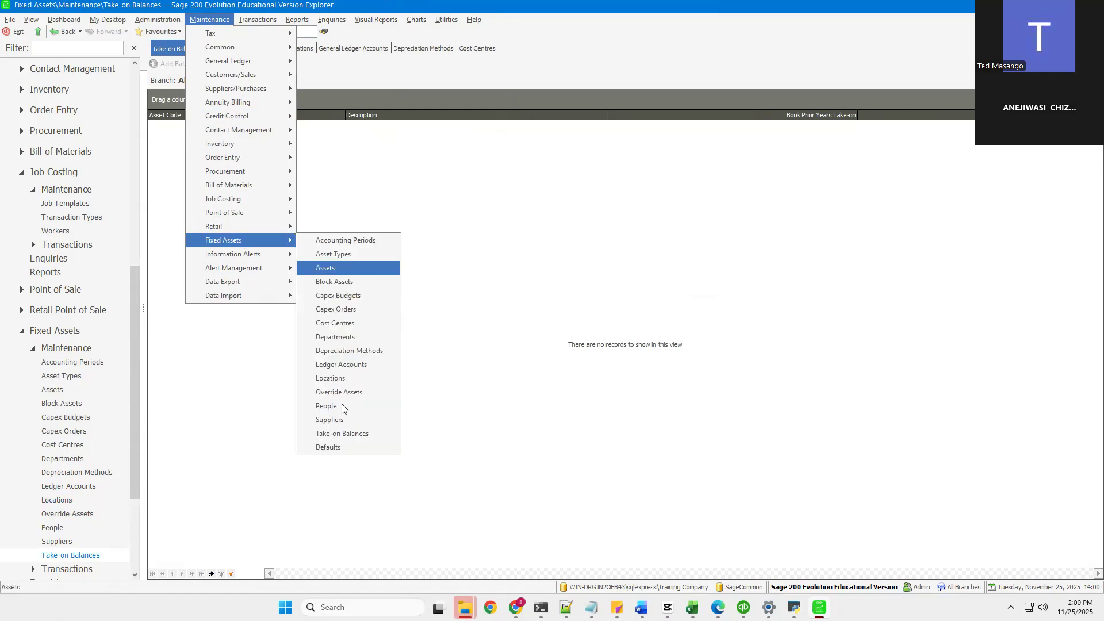
left_click(333, 448)
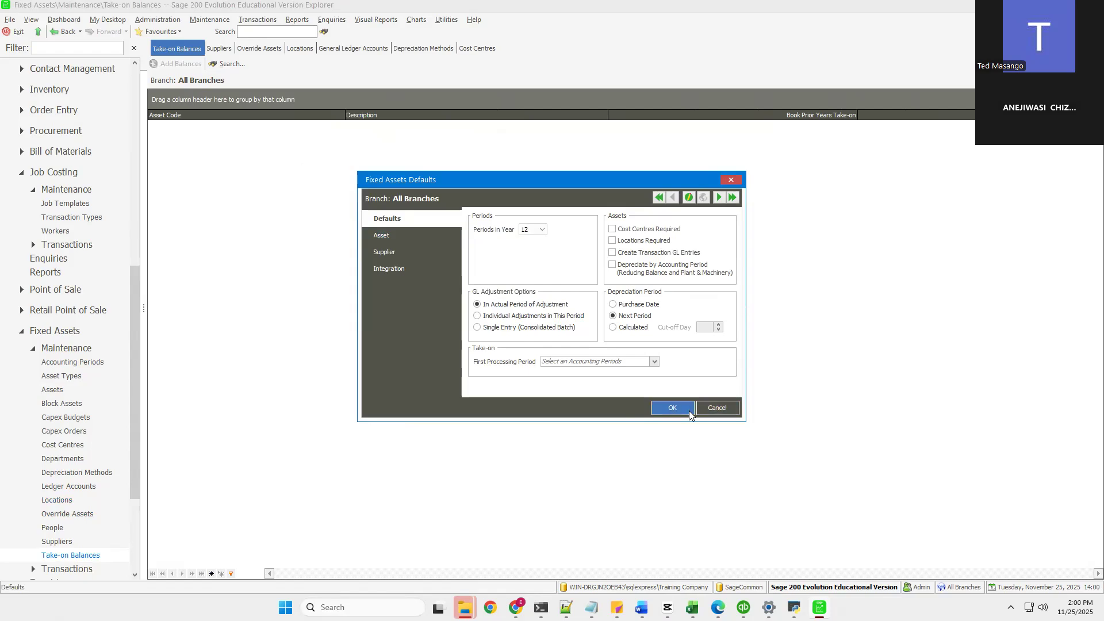
left_click(670, 408)
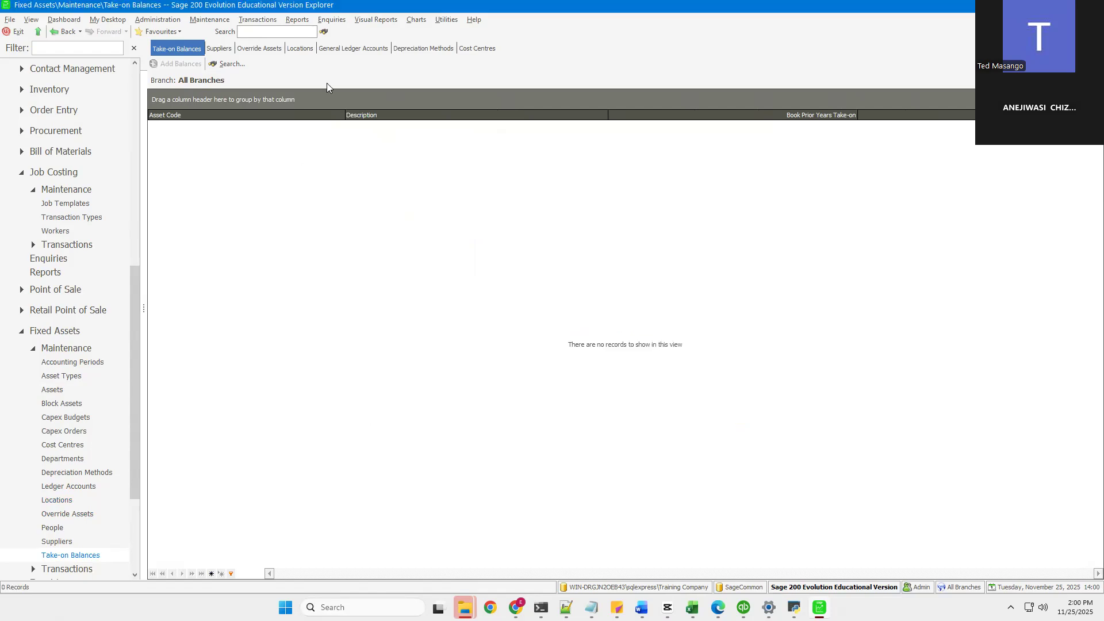
left_click(209, 20)
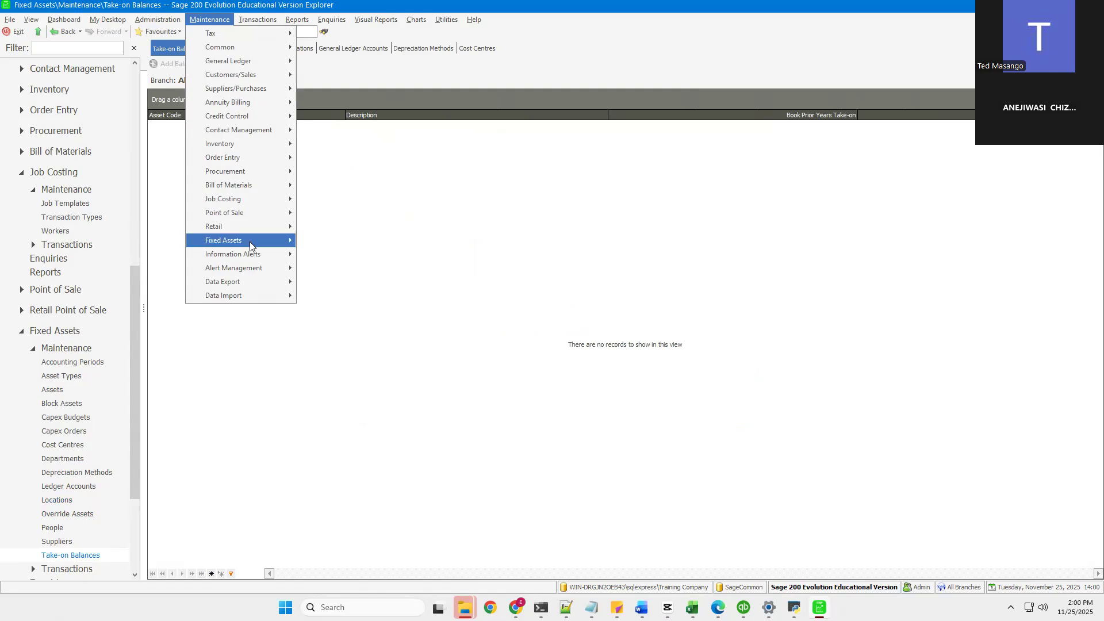
mouse_move(249, 241)
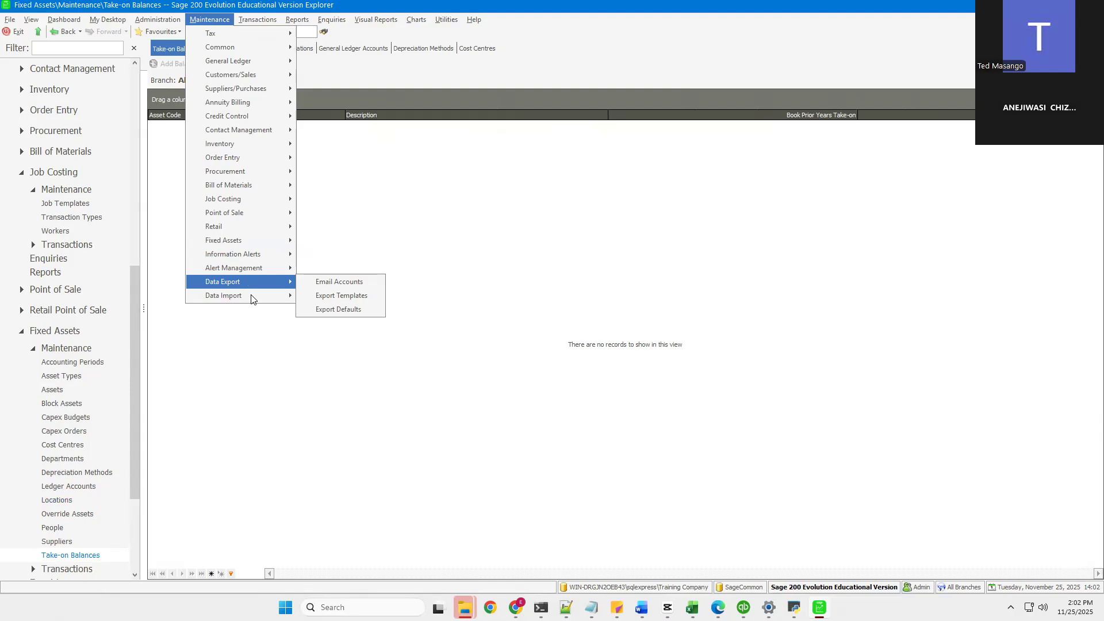
mouse_move(251, 297)
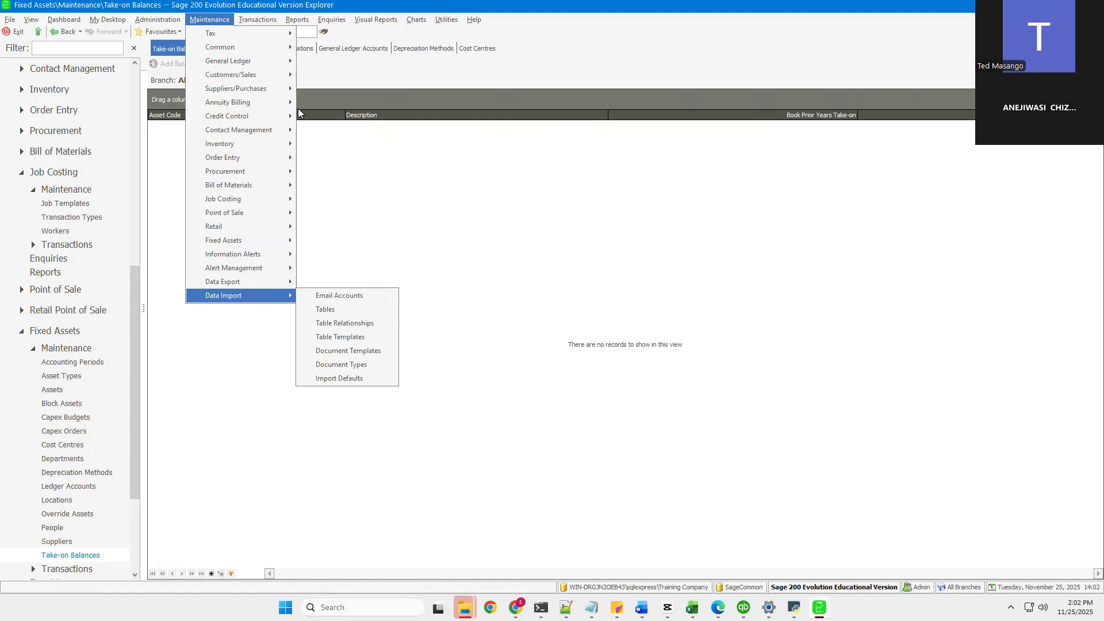
key("Escape")
left_click(253, 21)
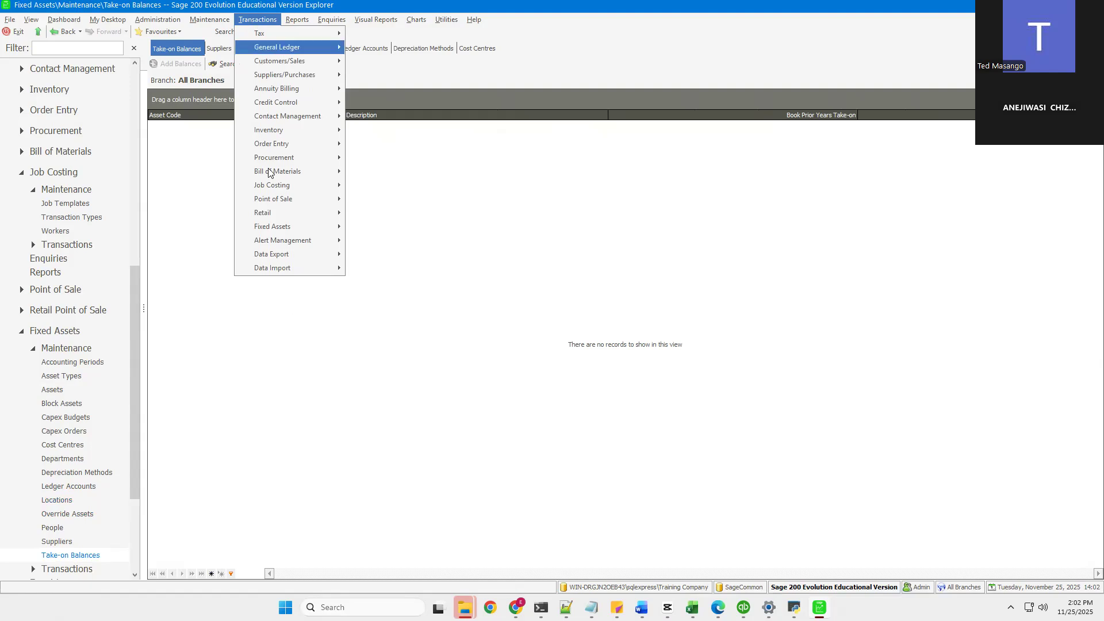
mouse_move(207, 23)
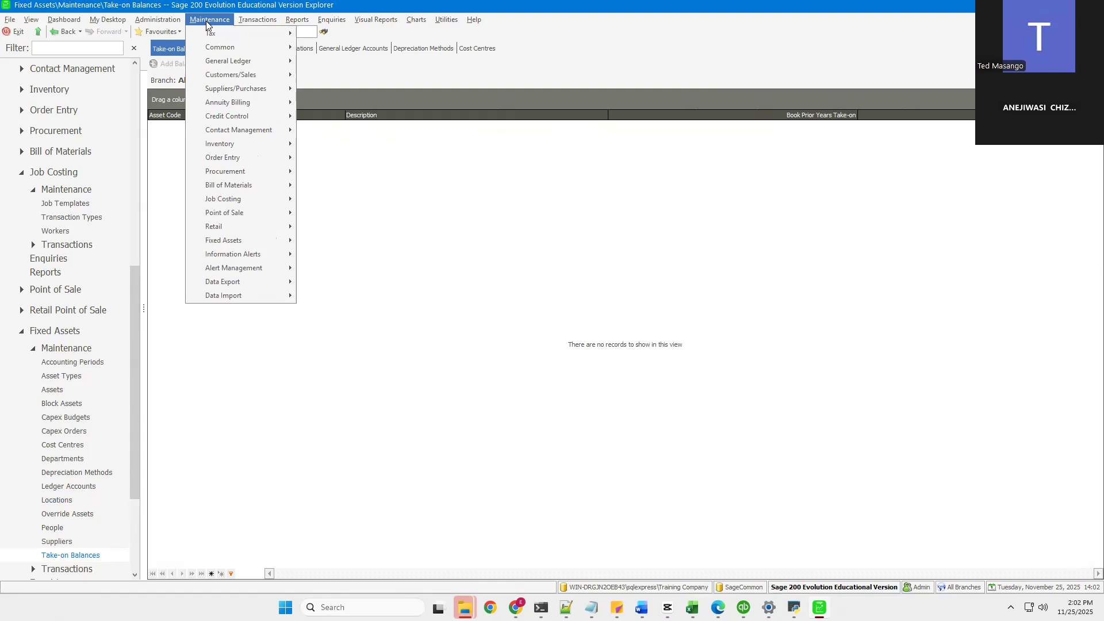
left_click(251, 22)
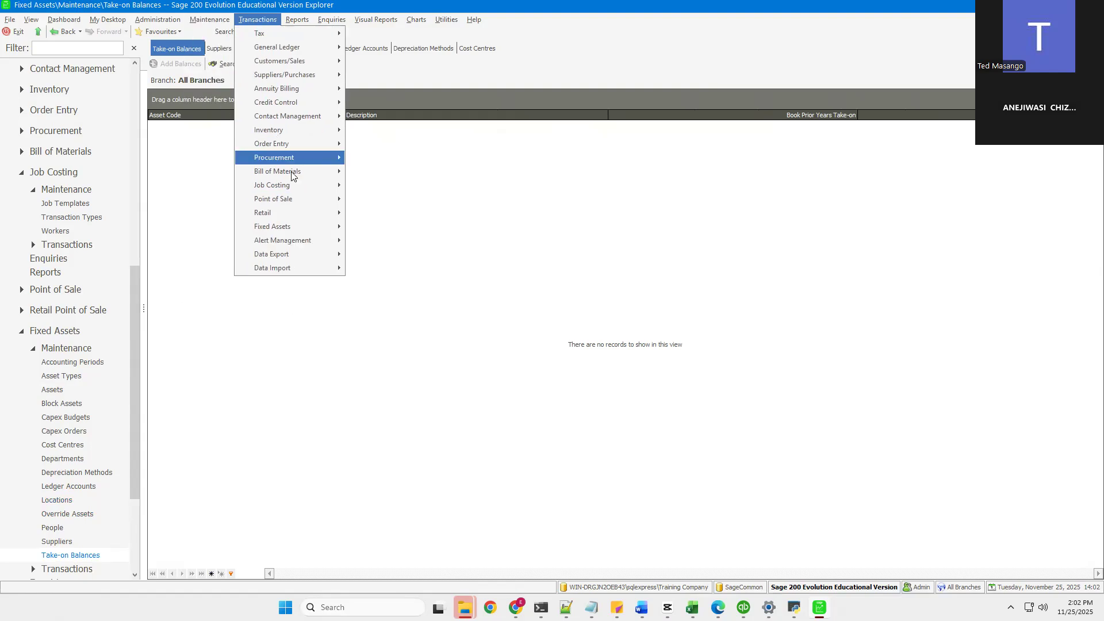
mouse_move(292, 174)
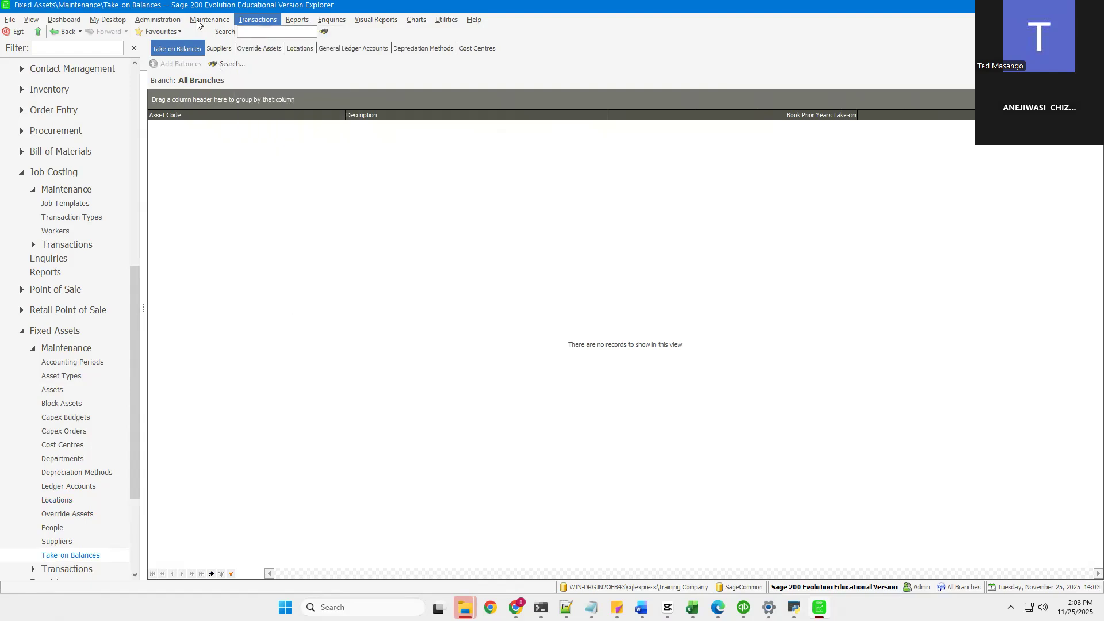
mouse_move(198, 22)
mouse_move(261, 23)
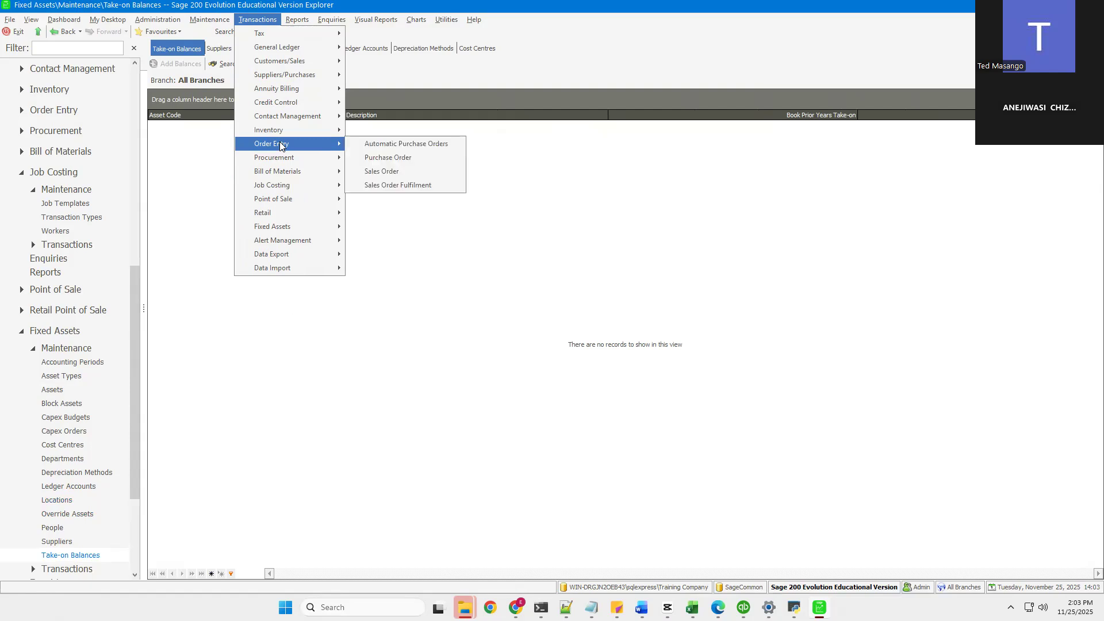
mouse_move(288, 131)
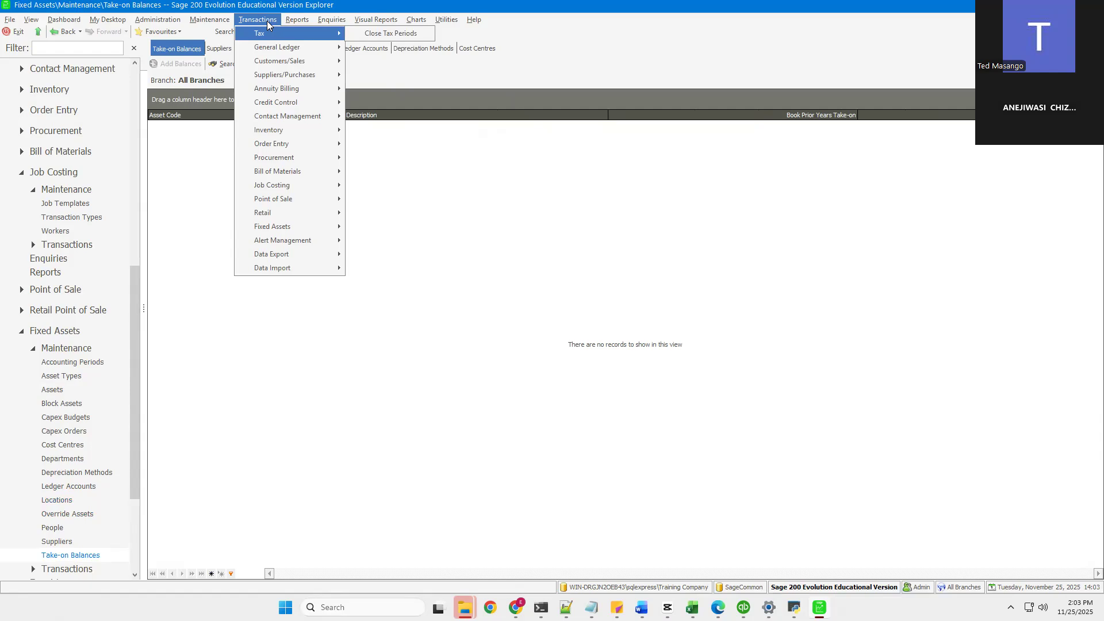
left_click(211, 21)
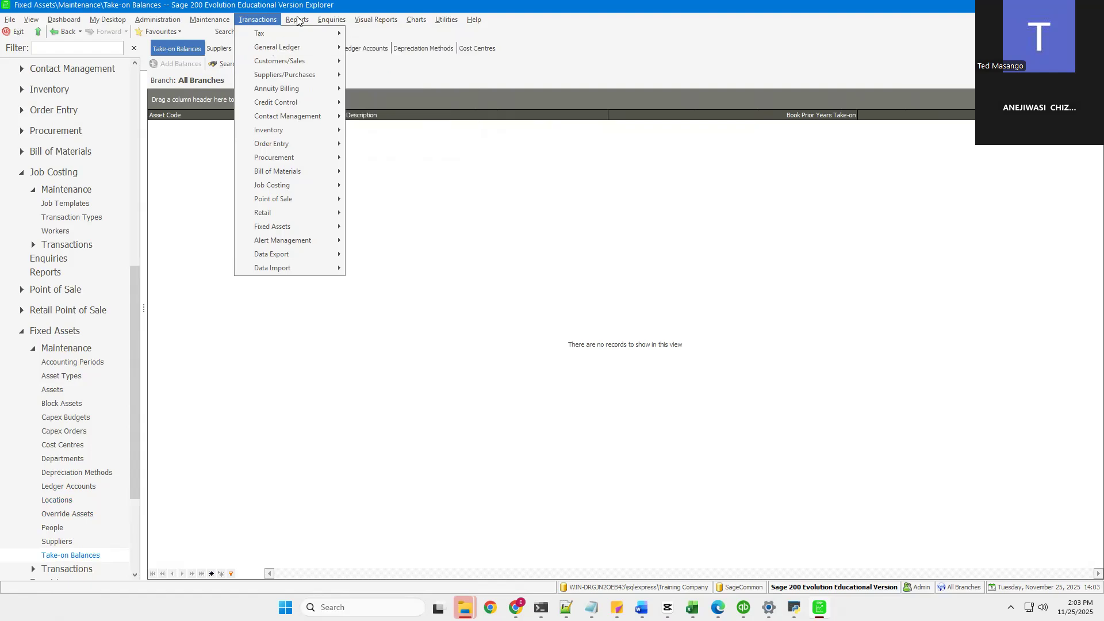
left_click(298, 20)
left_click(257, 20)
mouse_move(218, 24)
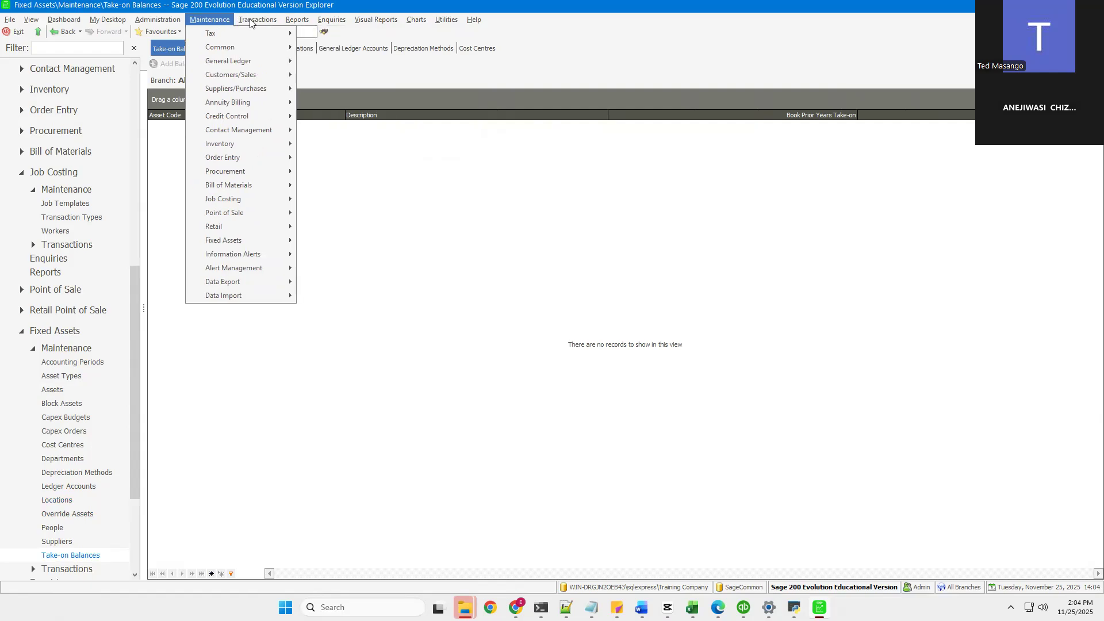
mouse_move(253, 23)
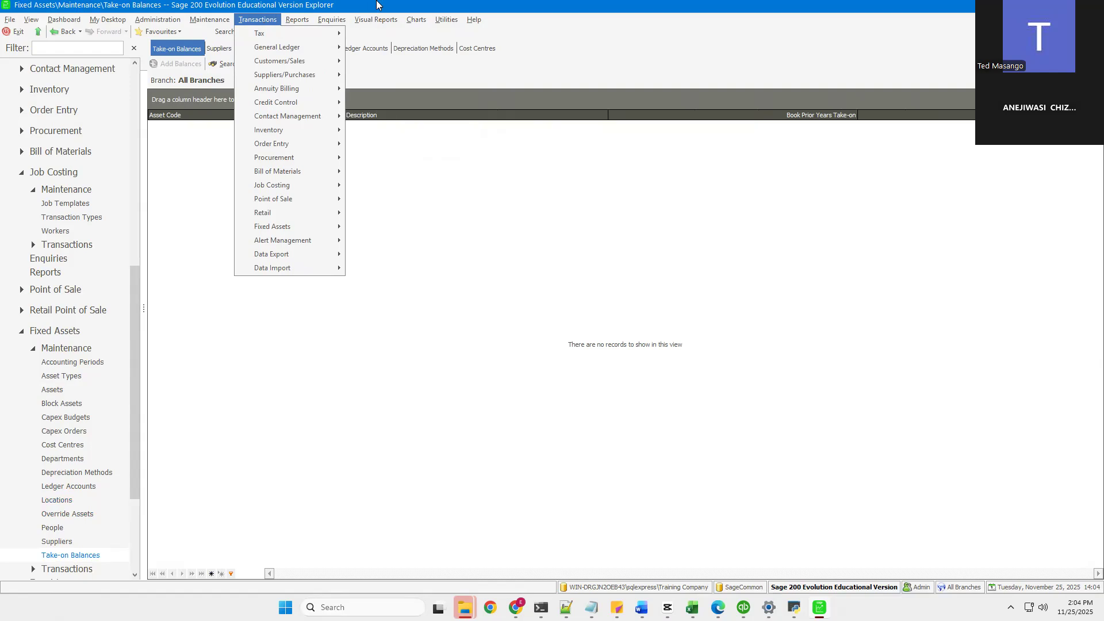
mouse_move(377, 4)
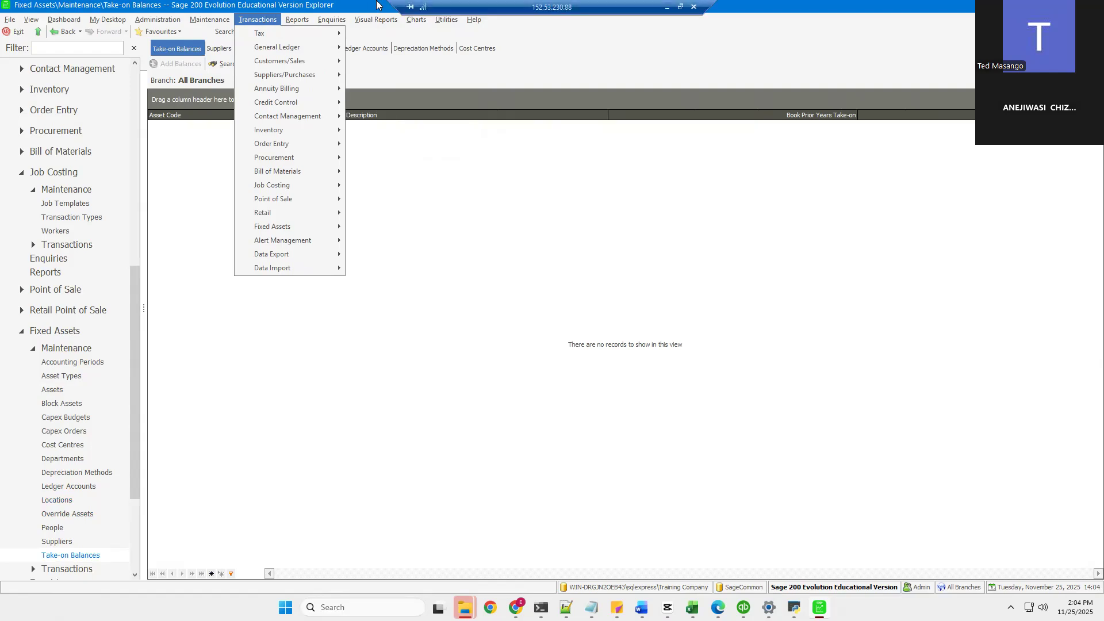